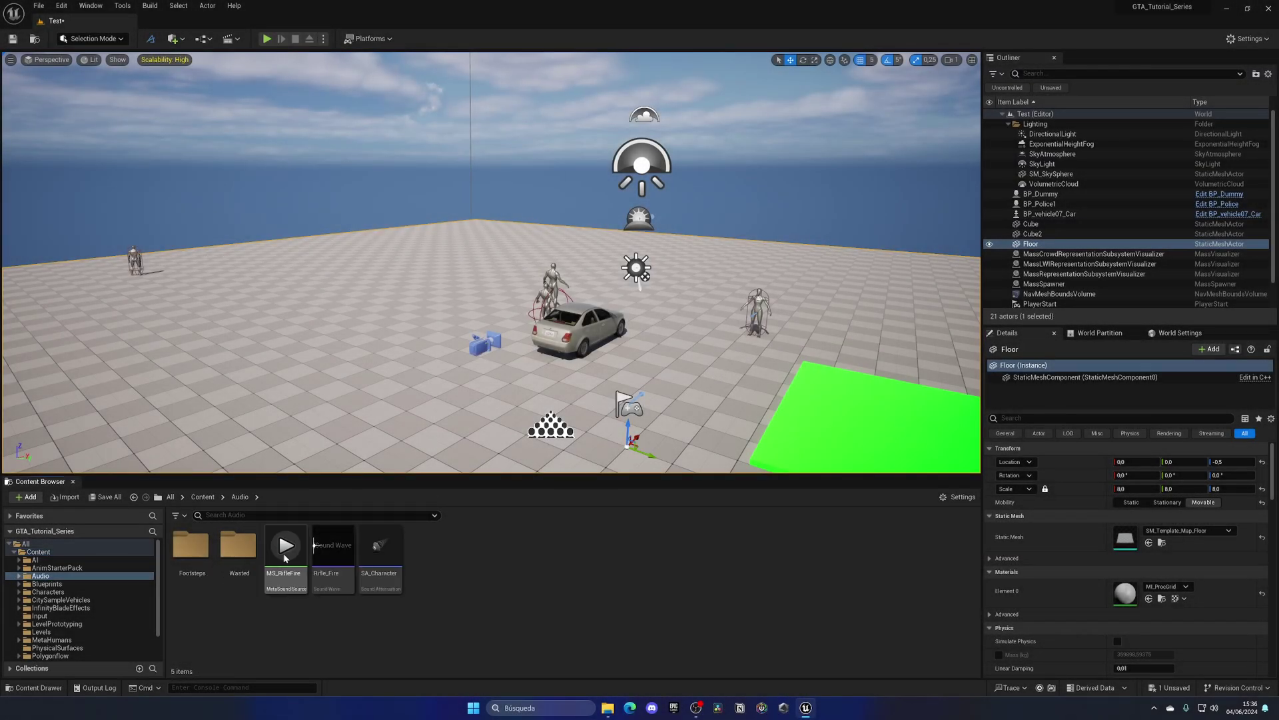
Create a 'Wanted' folder in Audio and import the Chasing_Loop and Police_Grunt WAVs into it.
right_click(297, 625)
left_click(366, 299)
type("Wanted")
key("Return")
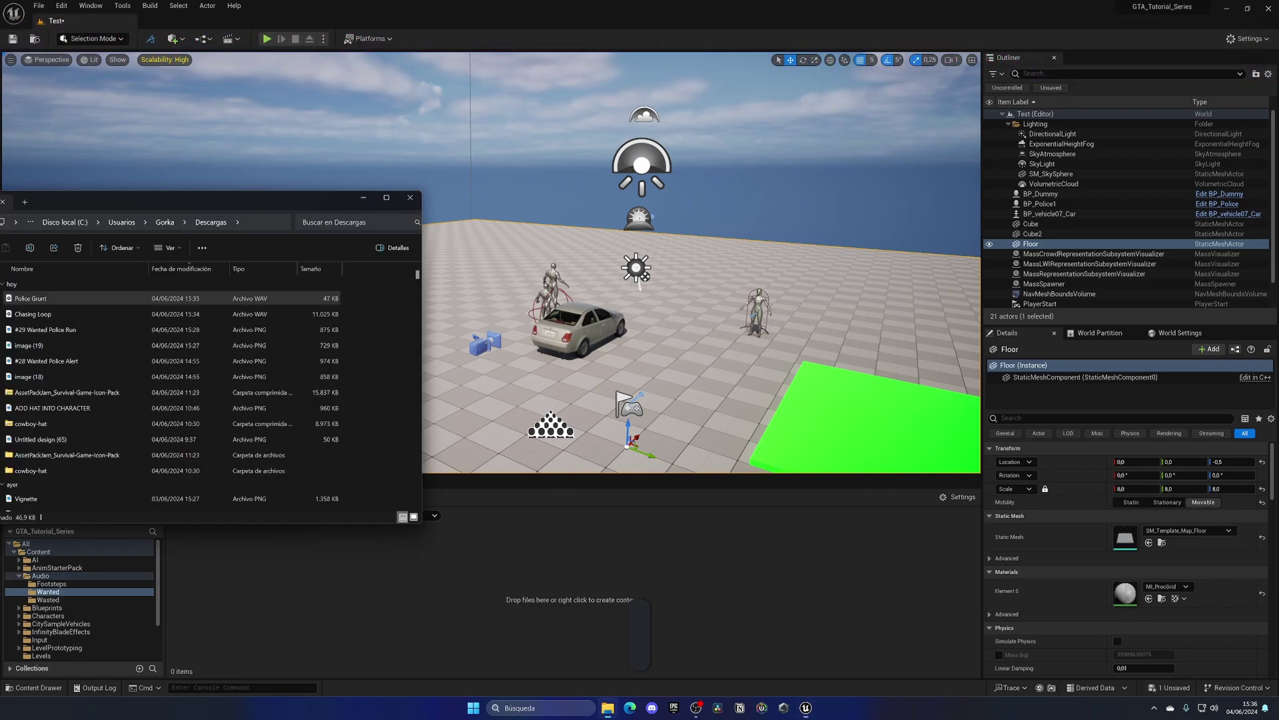
left_click(48, 314)
left_click_drag(49, 314, 352, 606)
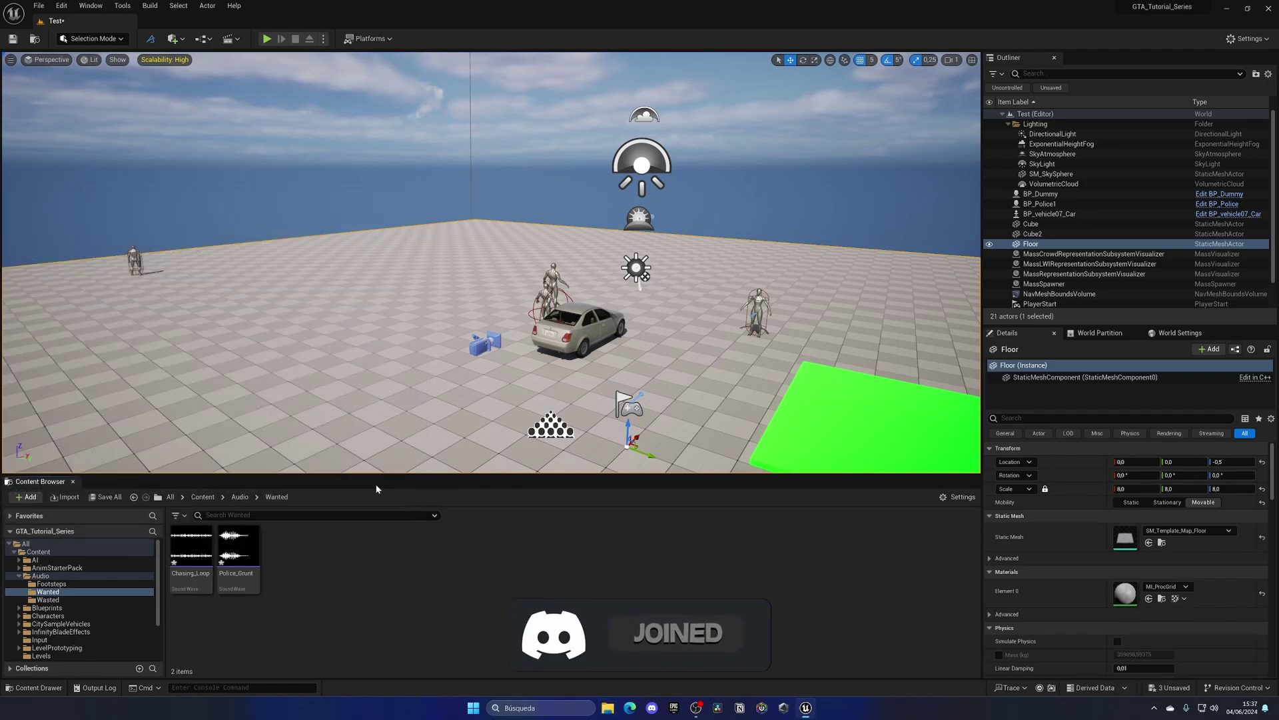
Turn on Looping for the Chasing_Loop sound wave.
double_click(191, 546)
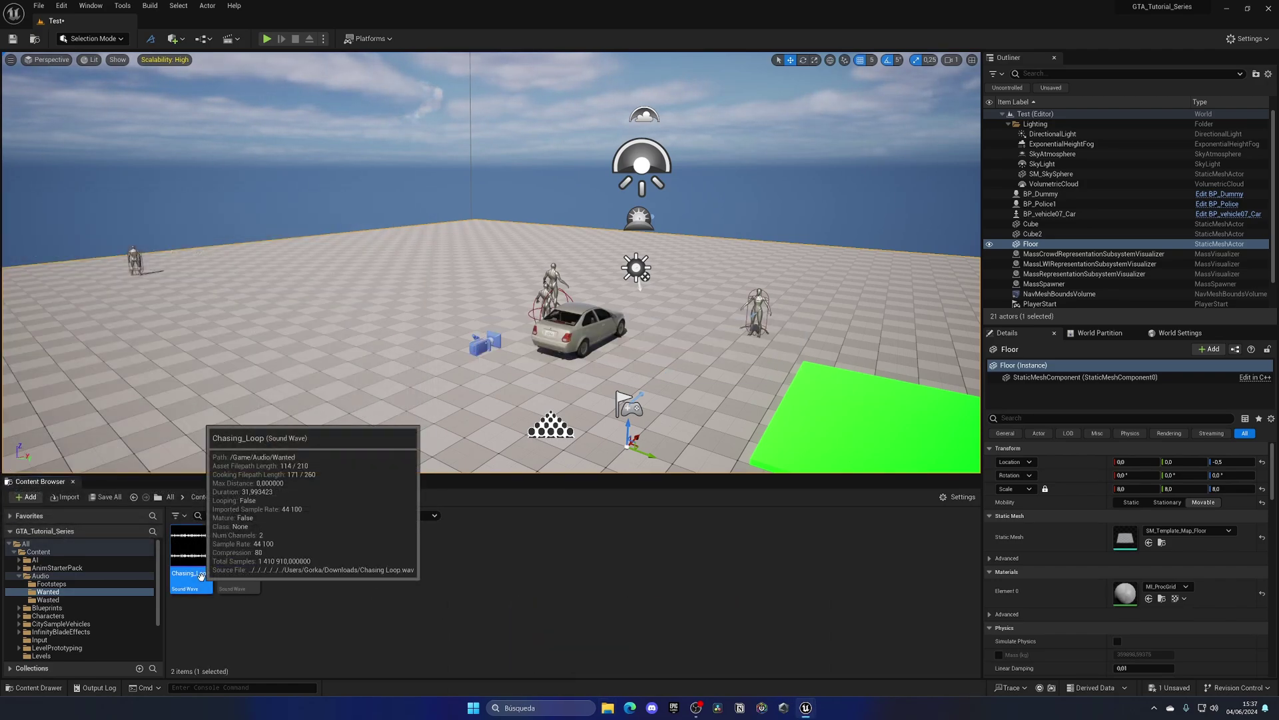
left_click(967, 221)
left_click(601, 72)
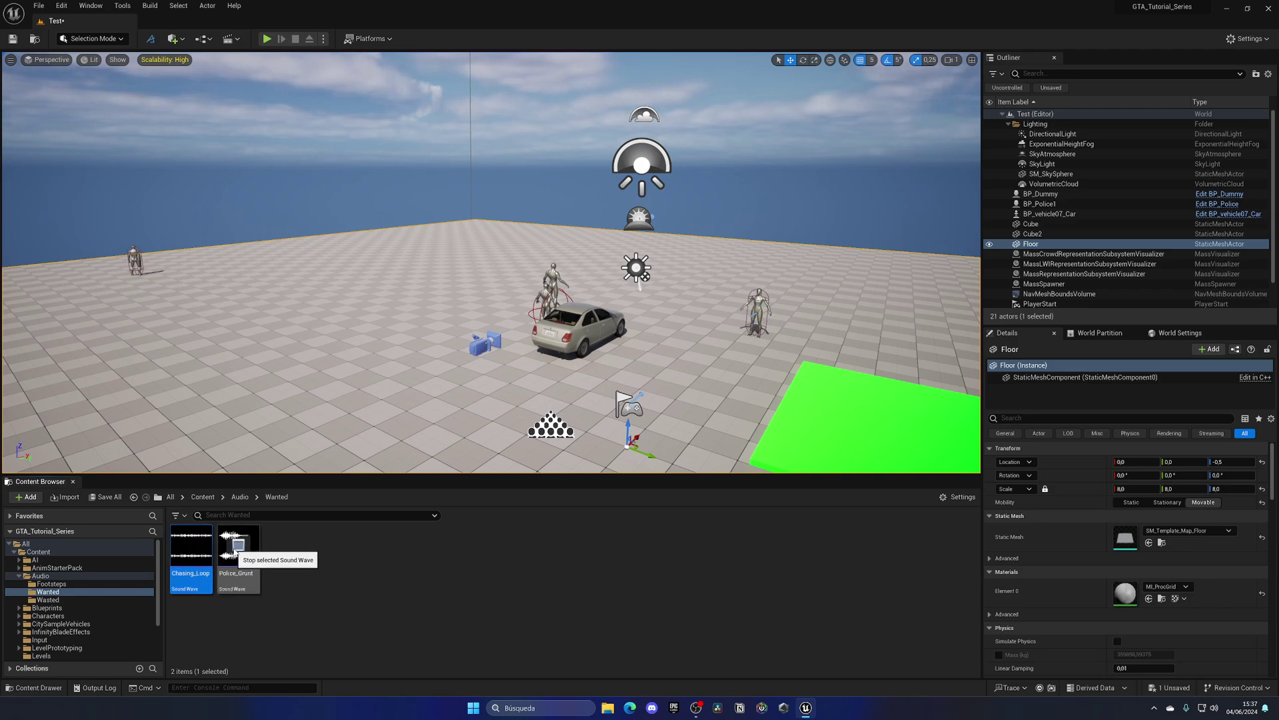
Find GM_Singleplayer via the level's GameMode Override and open its Increase Wanted Level graph.
right_click_drag(394, 398, 589, 326)
left_click(588, 327)
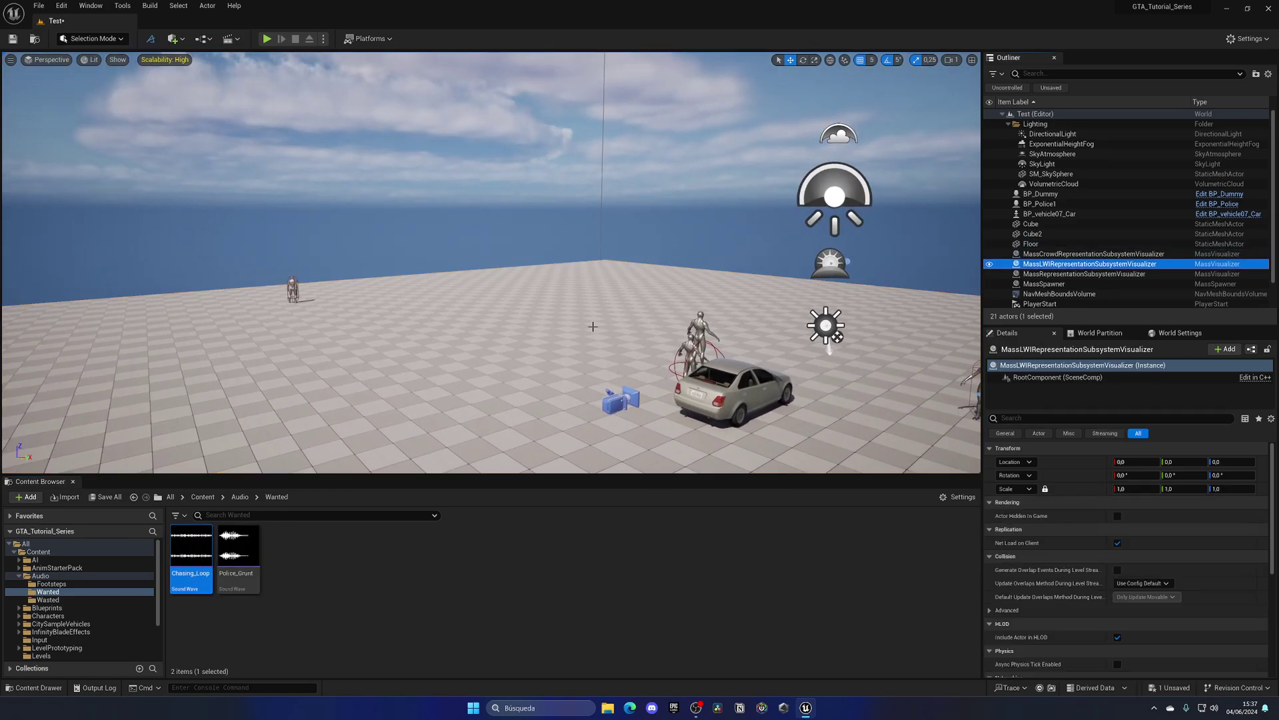
left_click(202, 497)
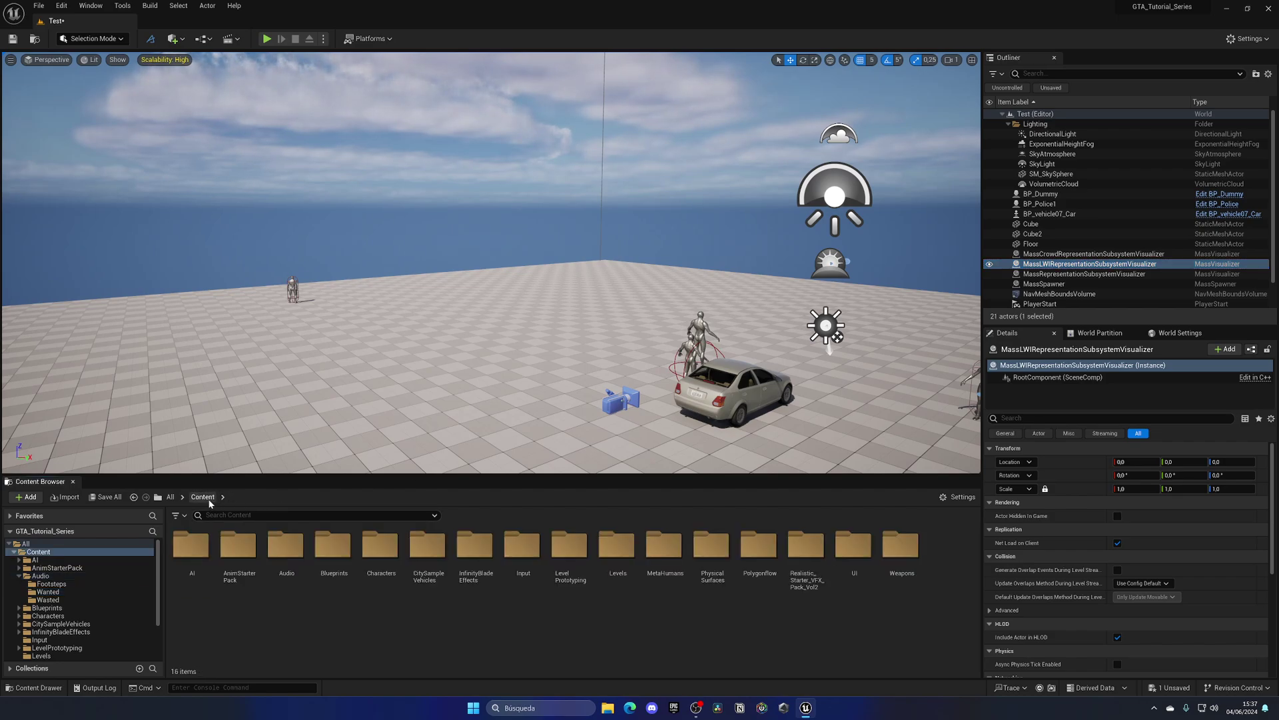
left_click(1179, 333)
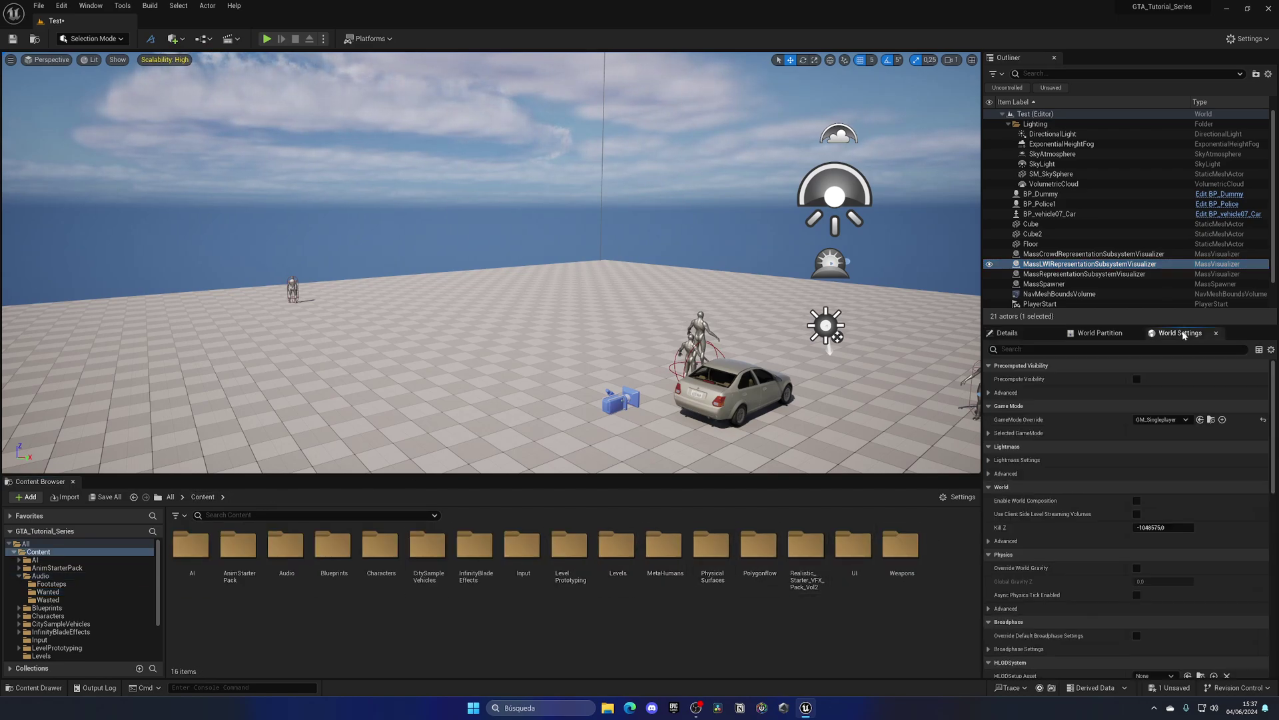
left_click(1210, 419)
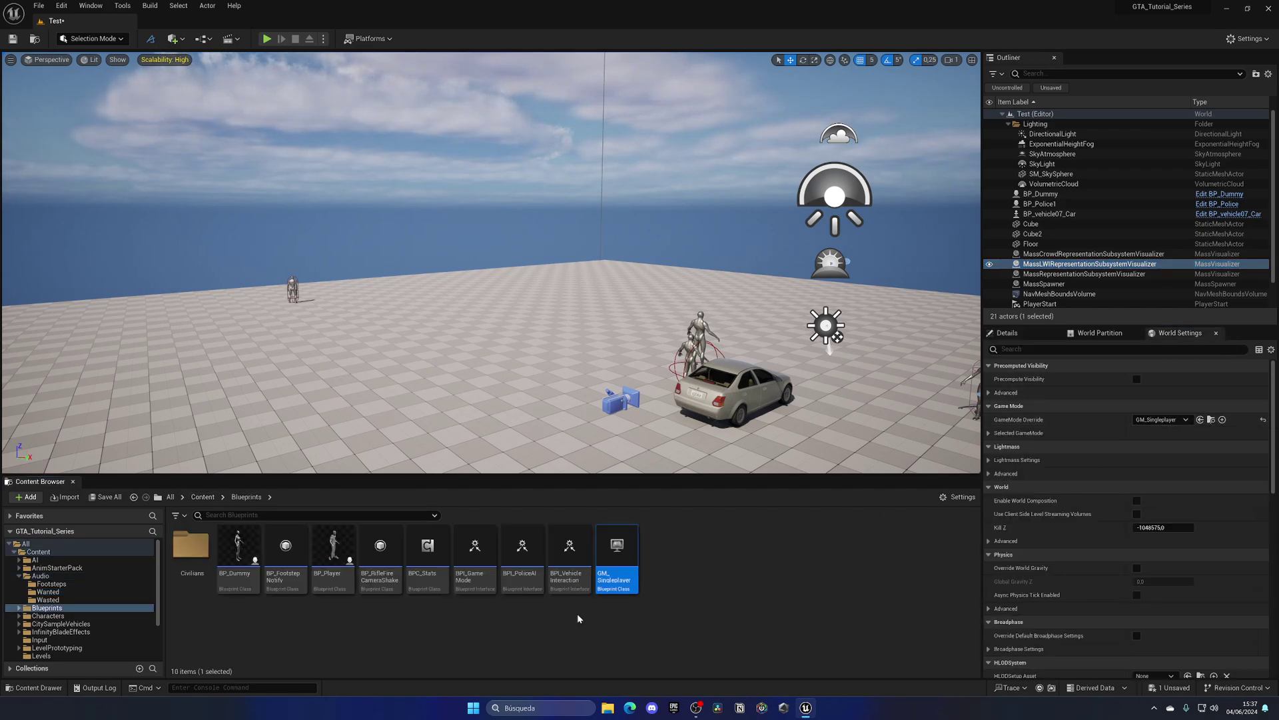
double_click(620, 541)
scroll(586, 227, "down", 1)
scroll(533, 280, "down", 1)
scroll(541, 310, "down", 1)
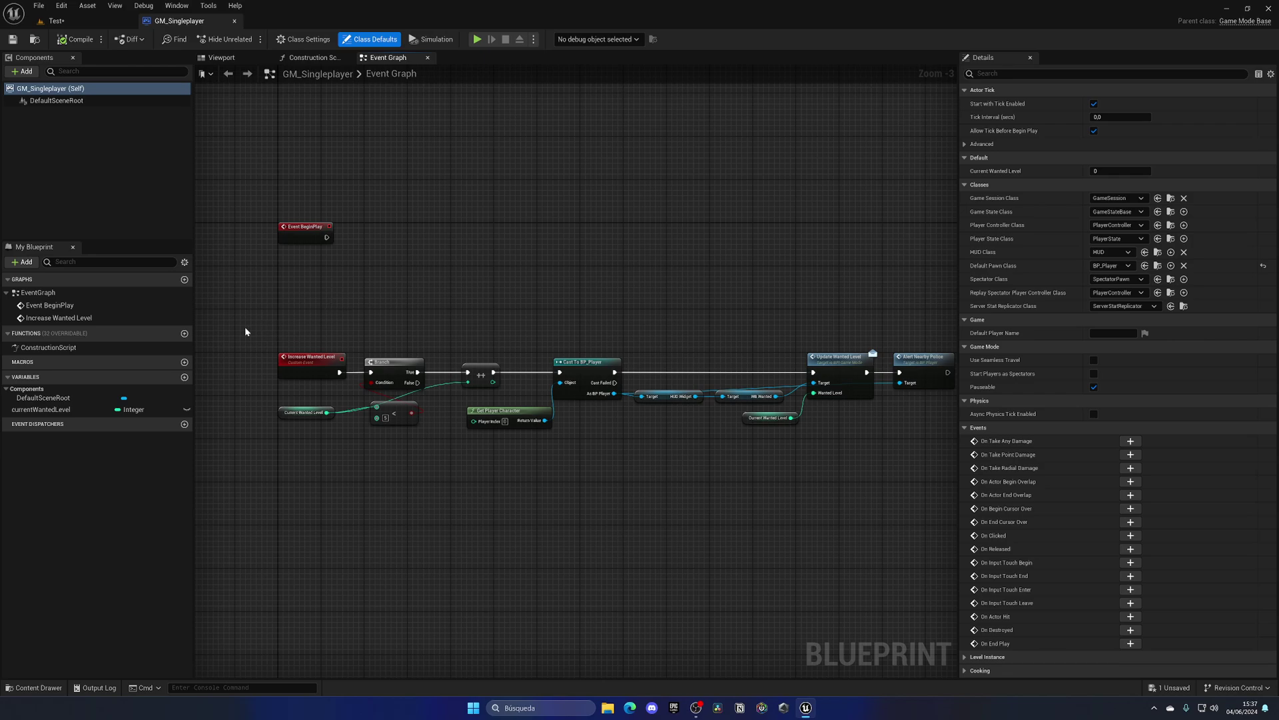
Add a Spawn Sound 2D node after Alert Nearby Police playing Chasing_Loop.
left_click_drag(245, 326, 558, 494)
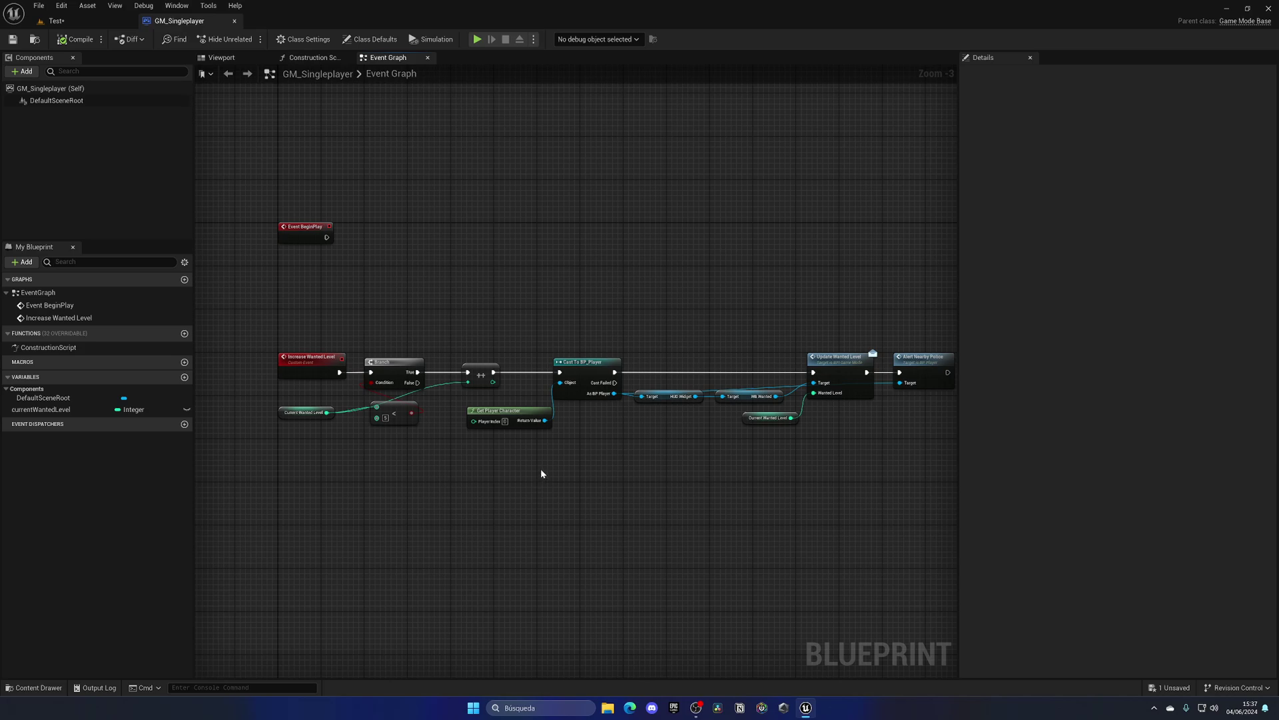
scroll(537, 476, "up", 4)
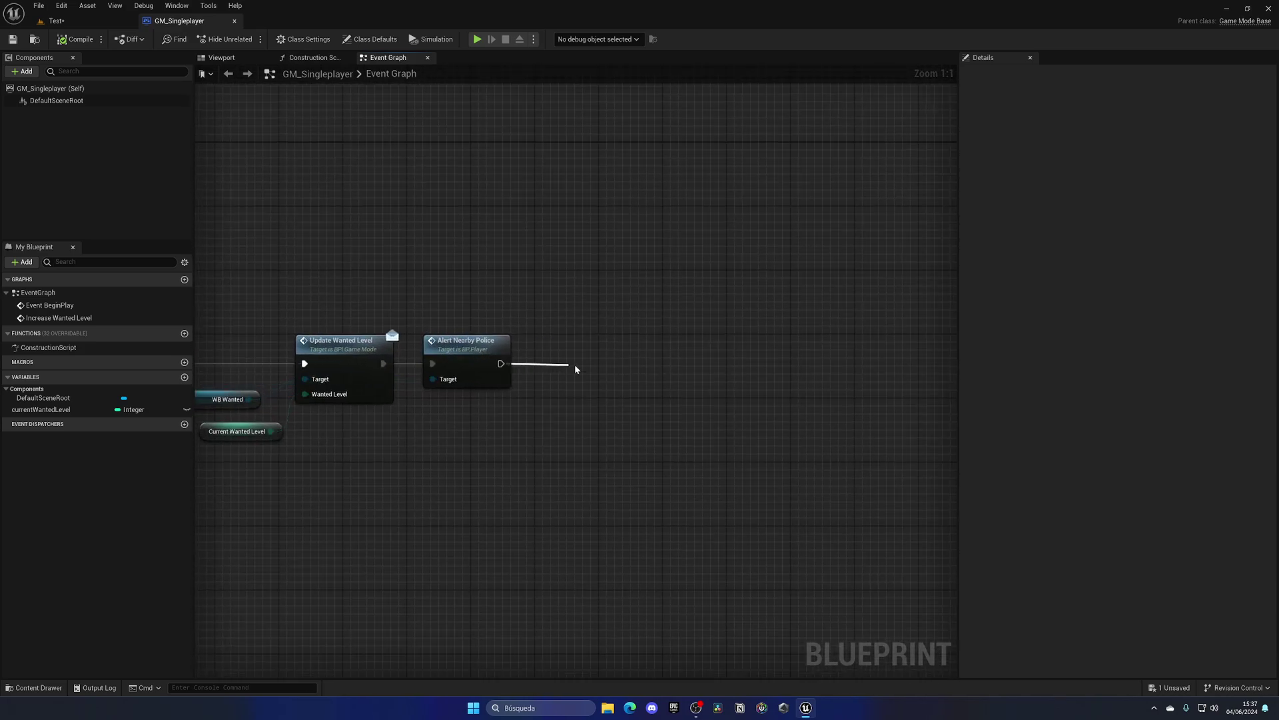
left_click_drag(576, 369, 576, 369)
type("spawn sound")
key("Return")
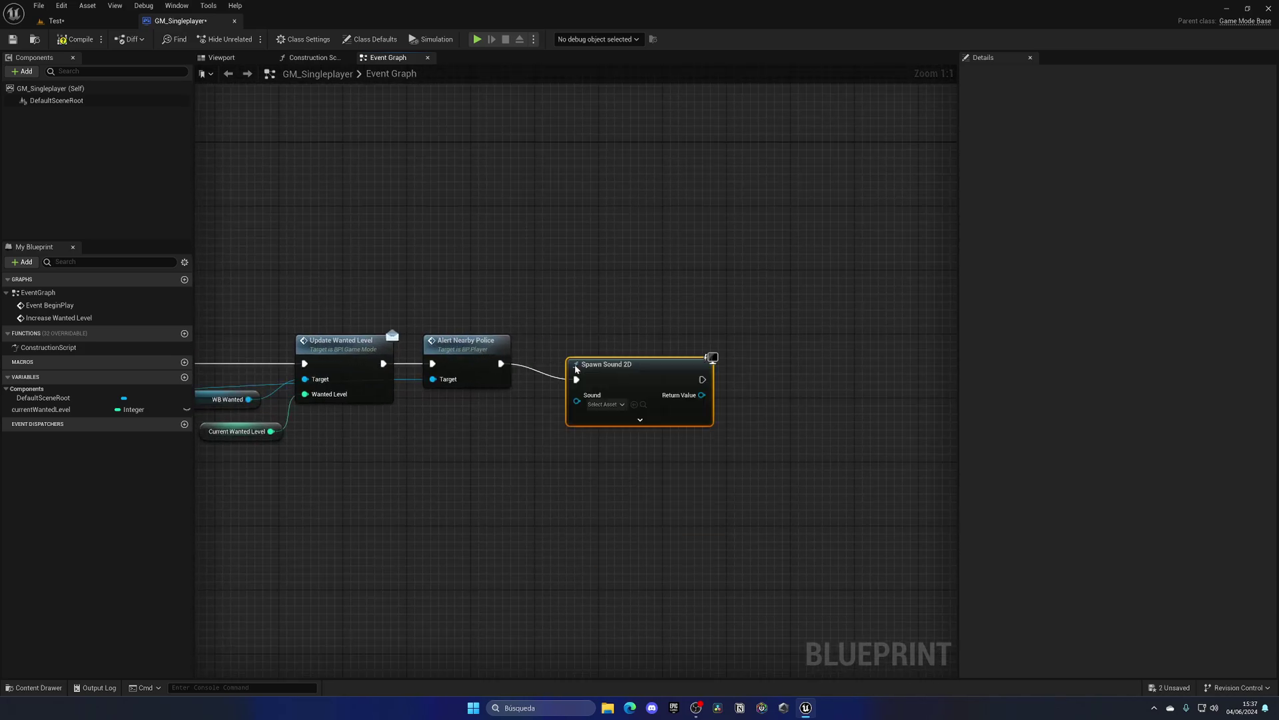
left_click(619, 388)
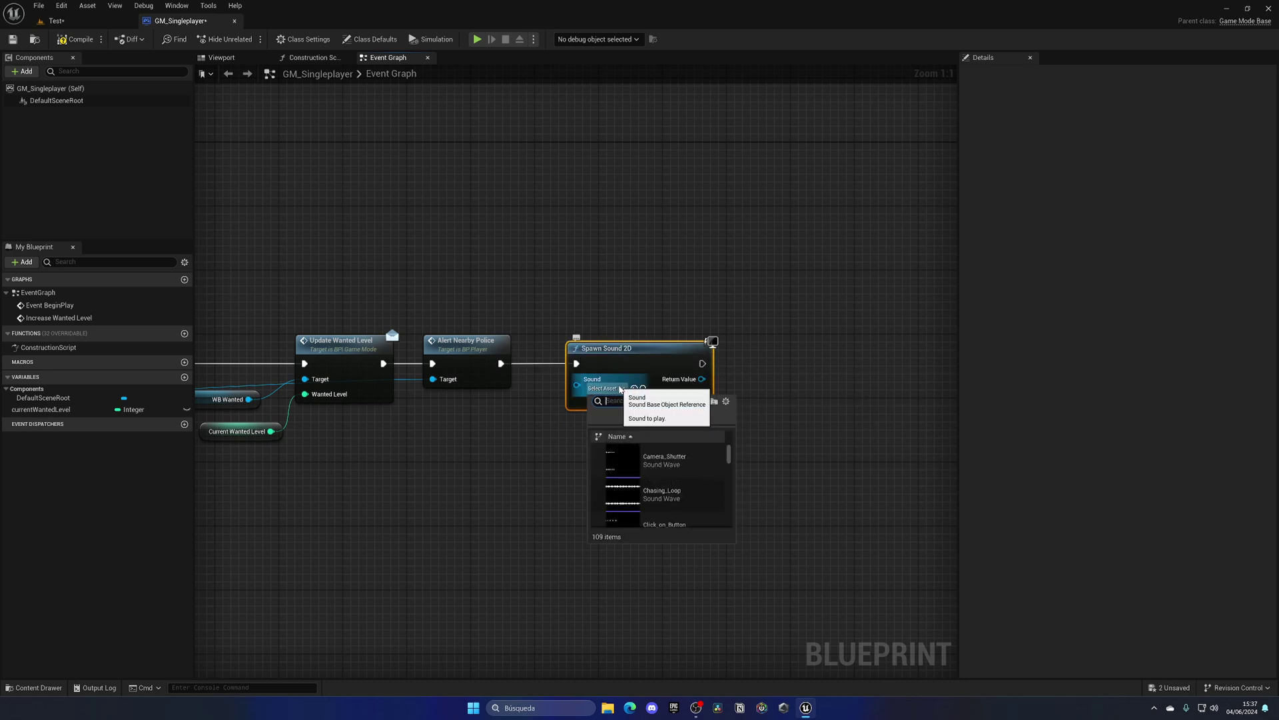
left_click(663, 493)
left_click(642, 404)
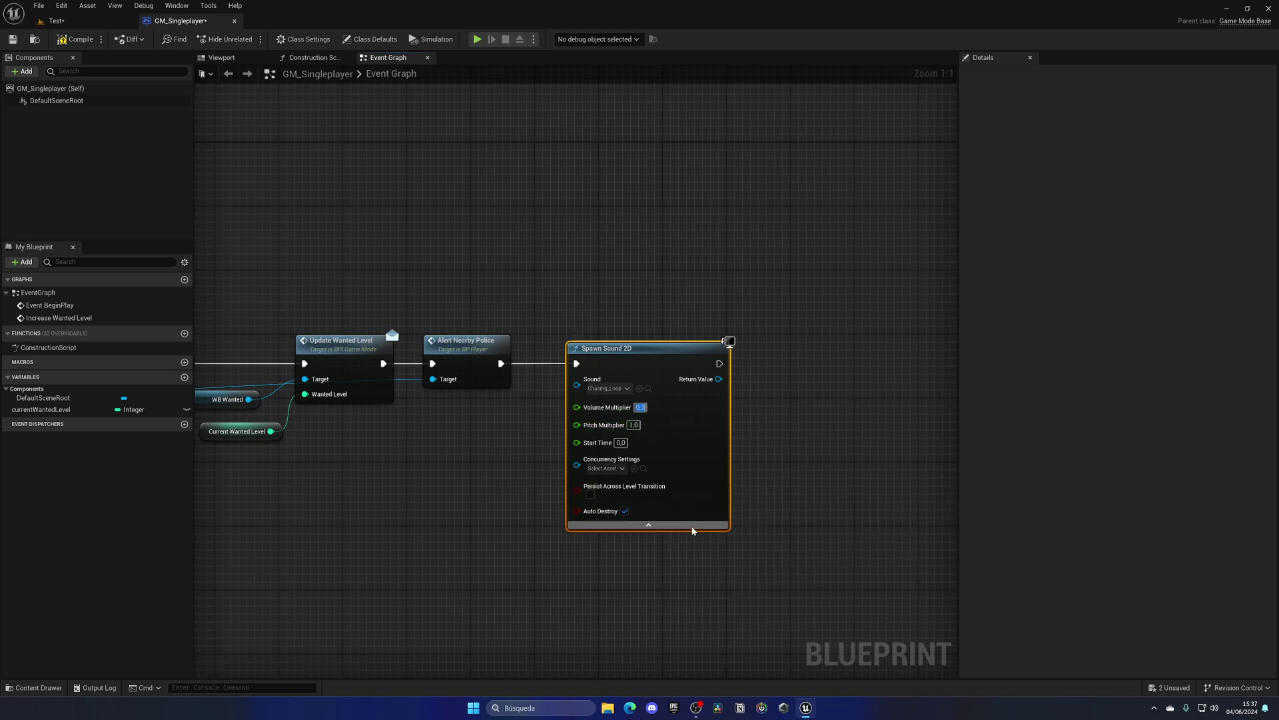
left_click(692, 530)
Promote the spawned sound's Return Value to a Chasing Loop variable and compile GM_Singleplayer.
right_click_drag(650, 480, 522, 493)
right_click(570, 392)
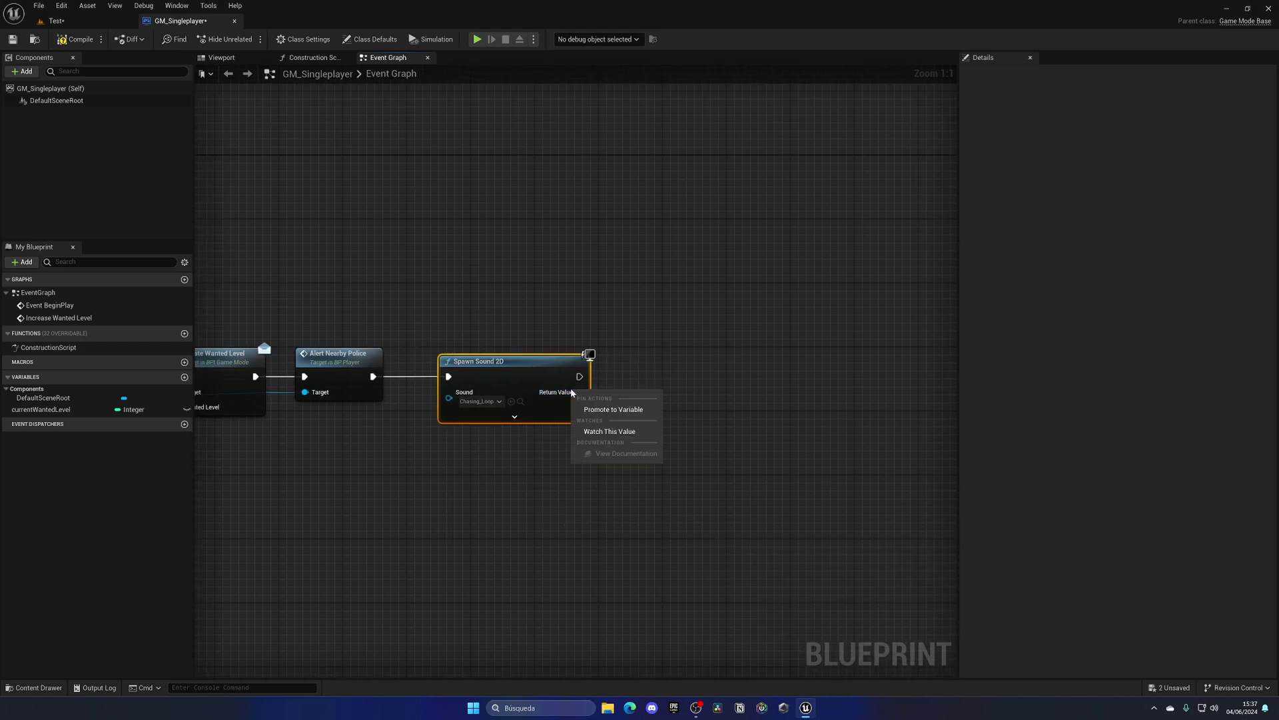
left_click(596, 409)
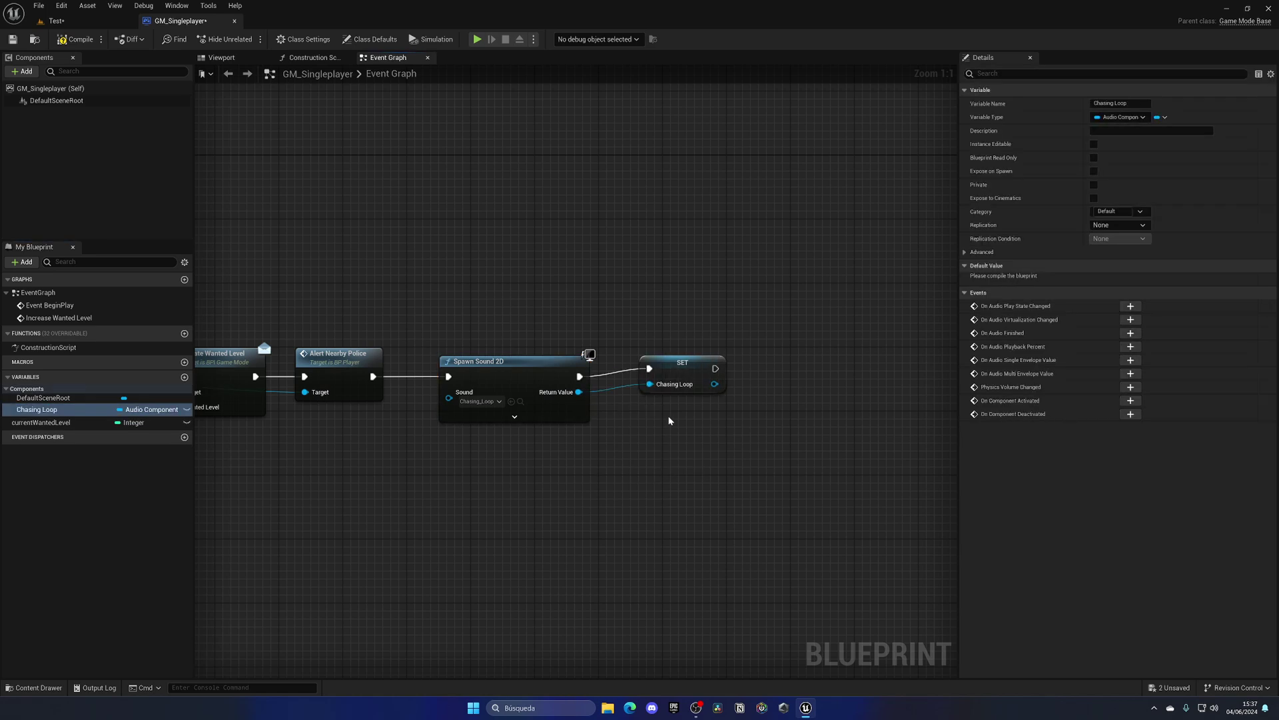
left_click_drag(677, 374, 669, 382)
left_click(489, 371)
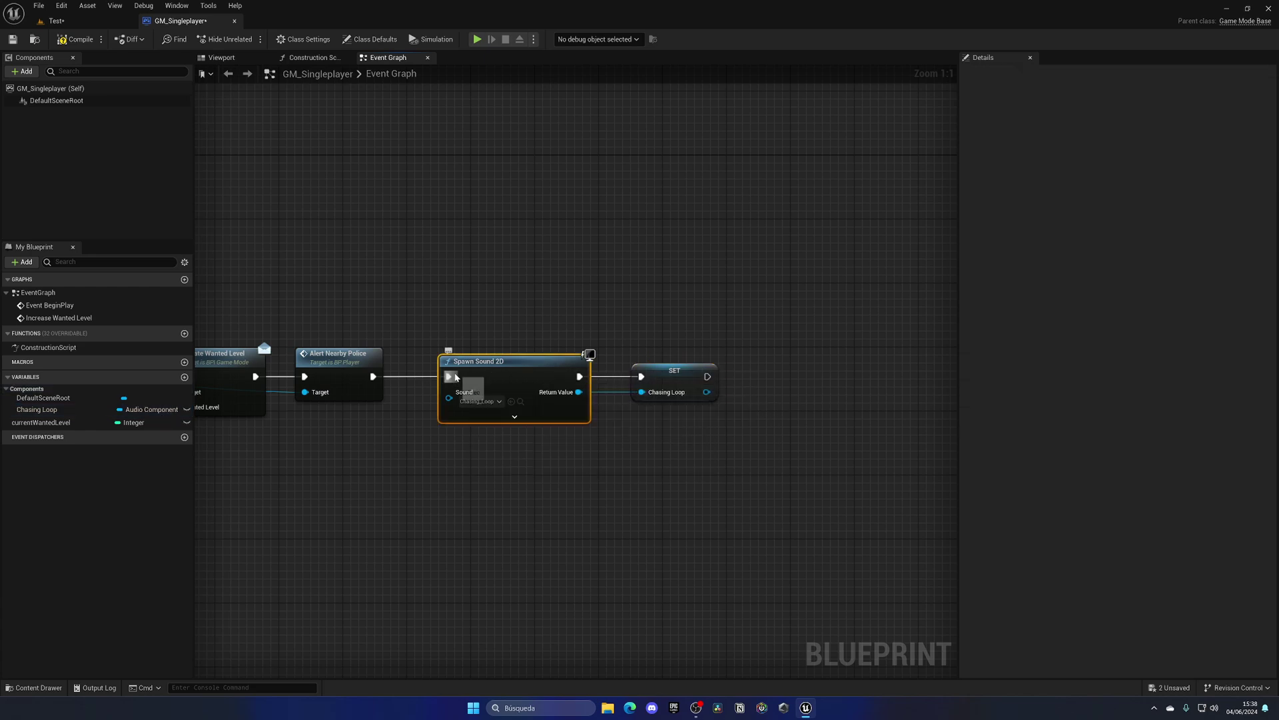
left_click(661, 375)
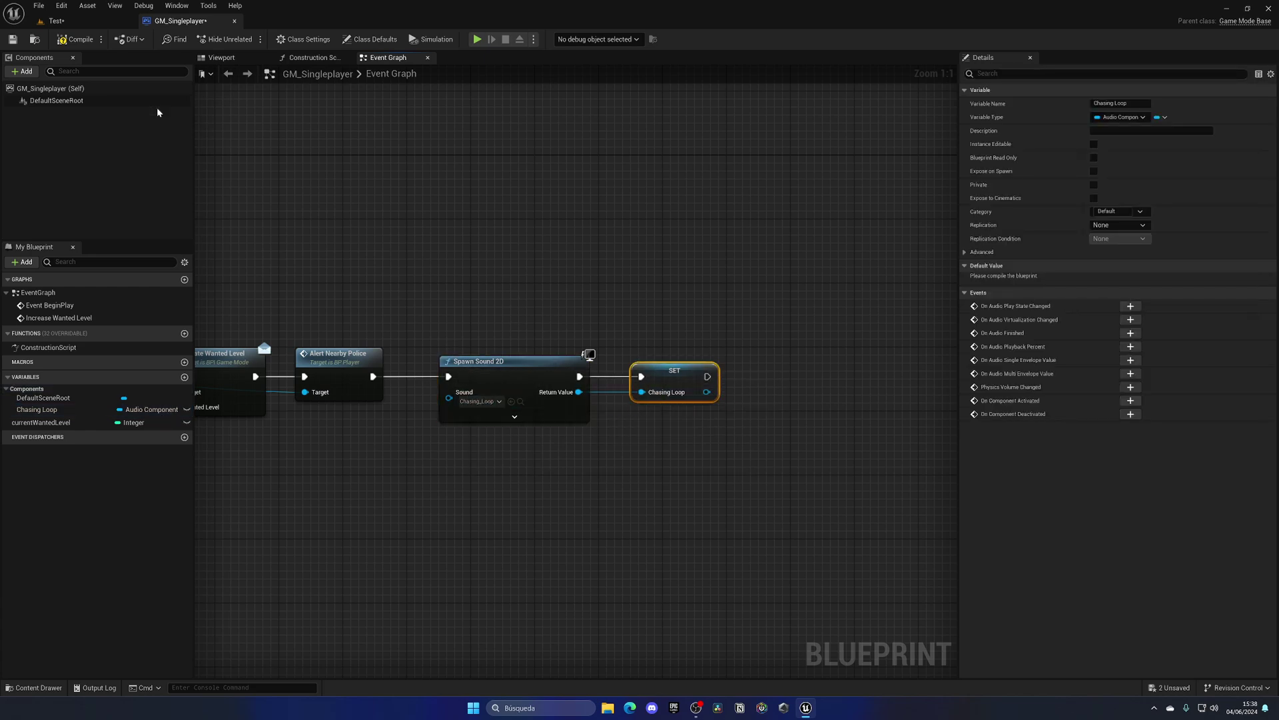
left_click(84, 42)
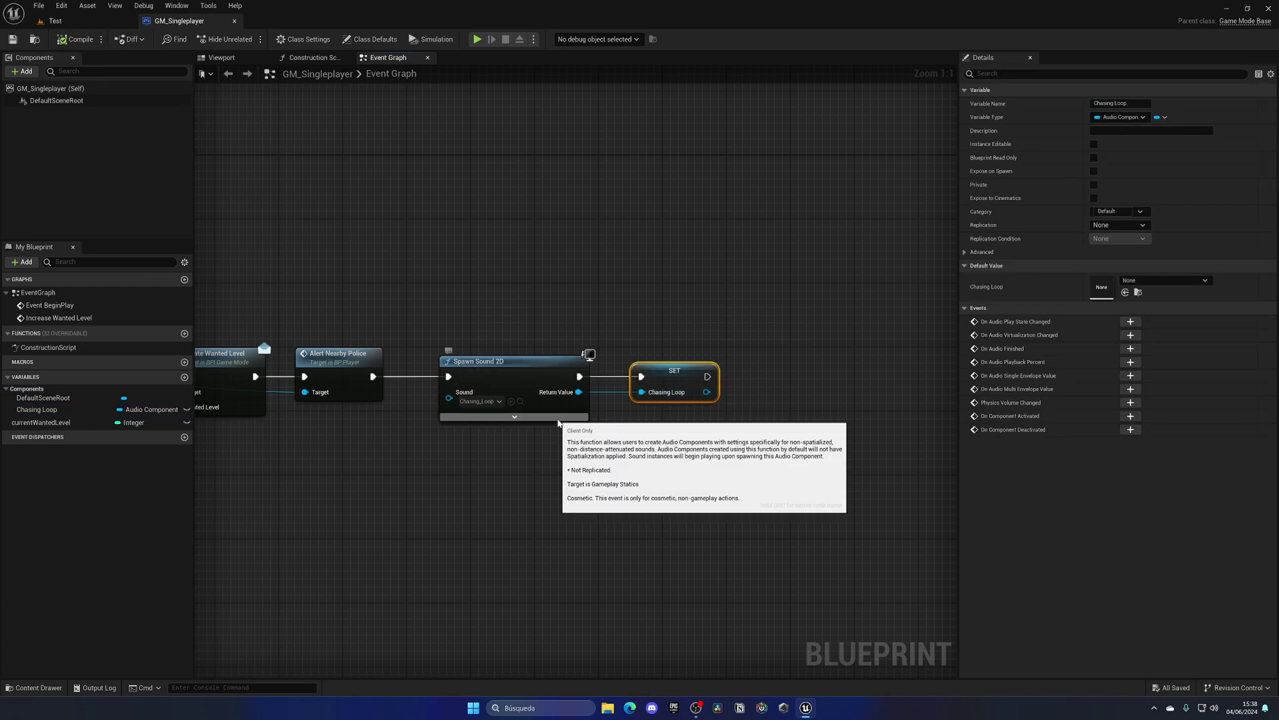
Playtest the Test level, firing the weapon to raise the wanted level, then stop.
left_click(328, 265)
left_click(56, 21)
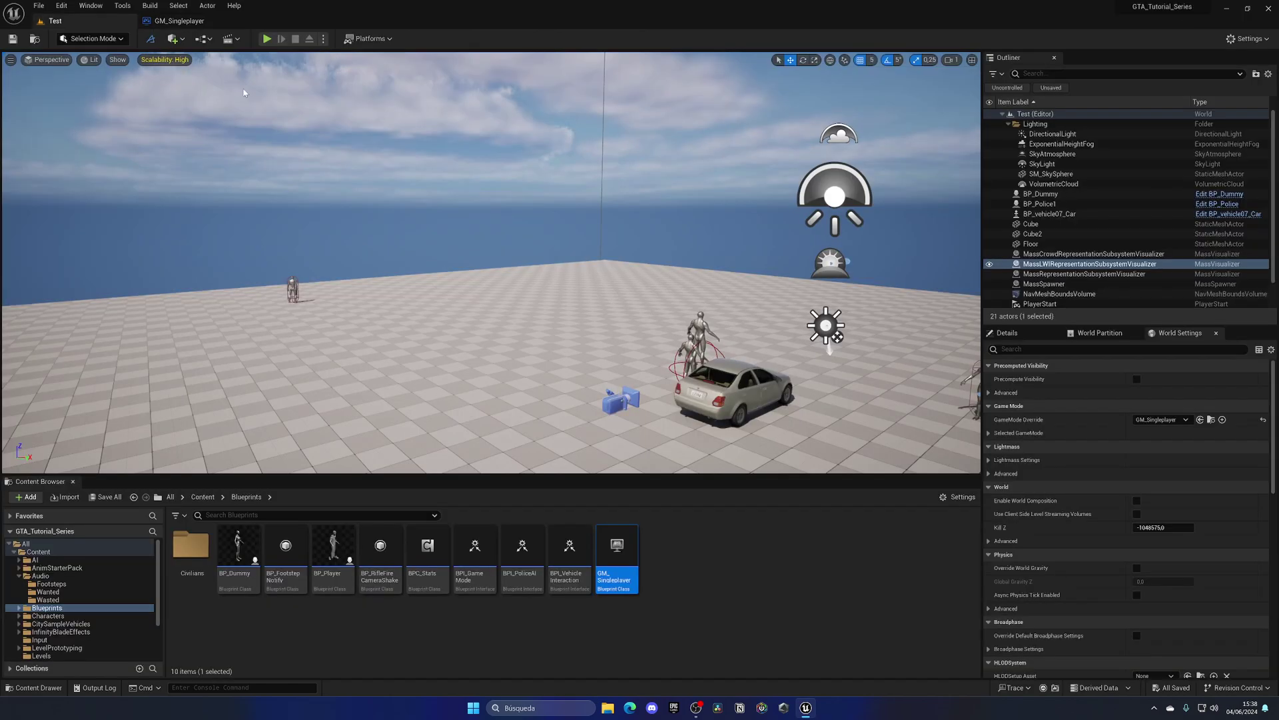
left_click(266, 39)
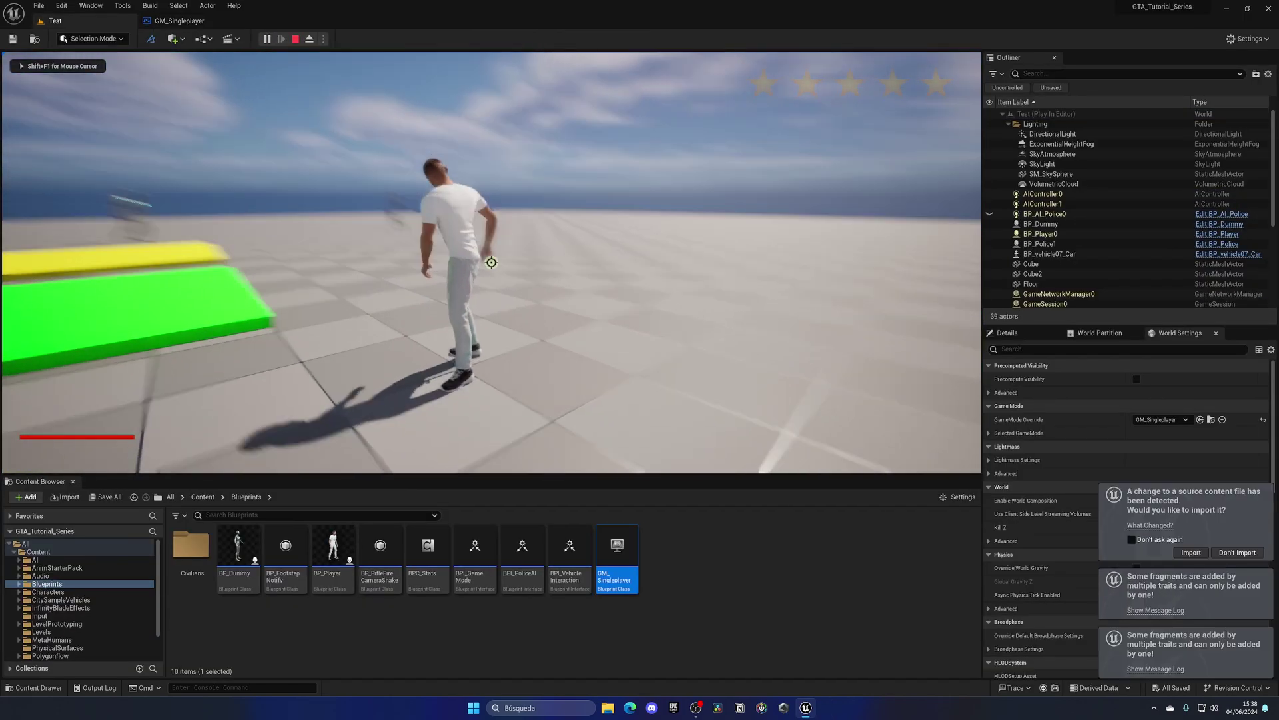
key("w")
left_click(491, 262)
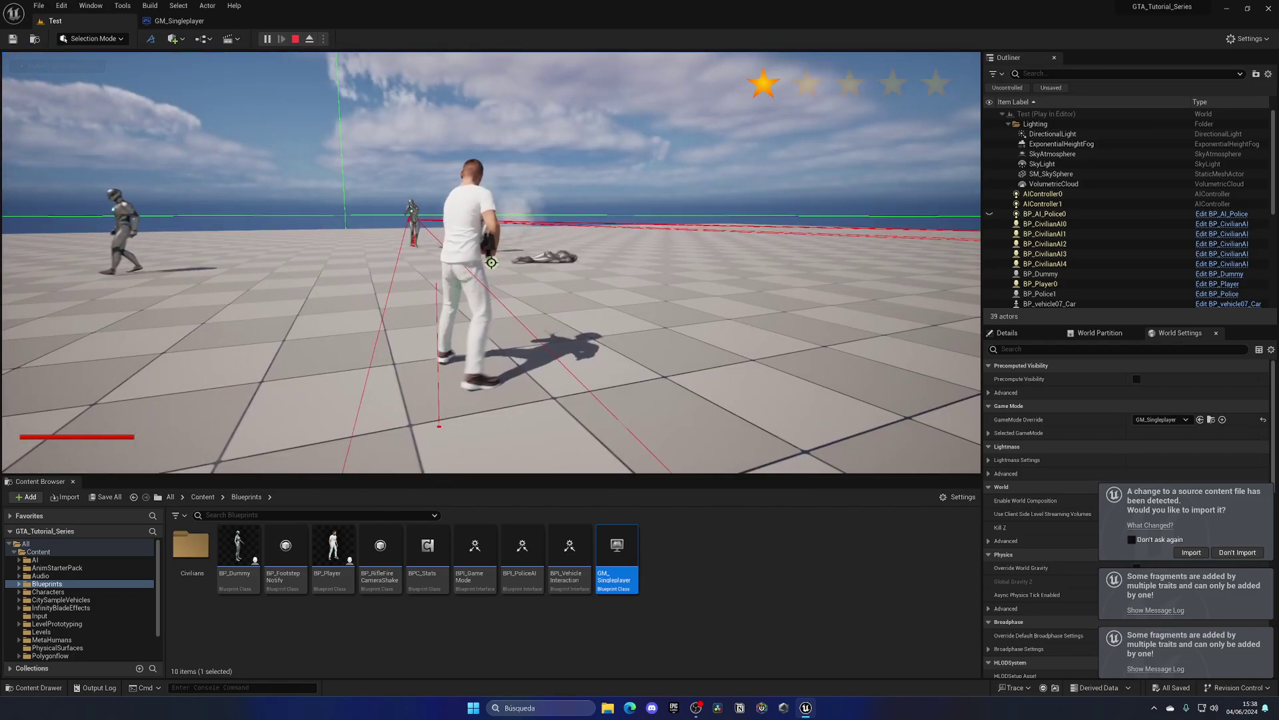
key("w")
key("Escape")
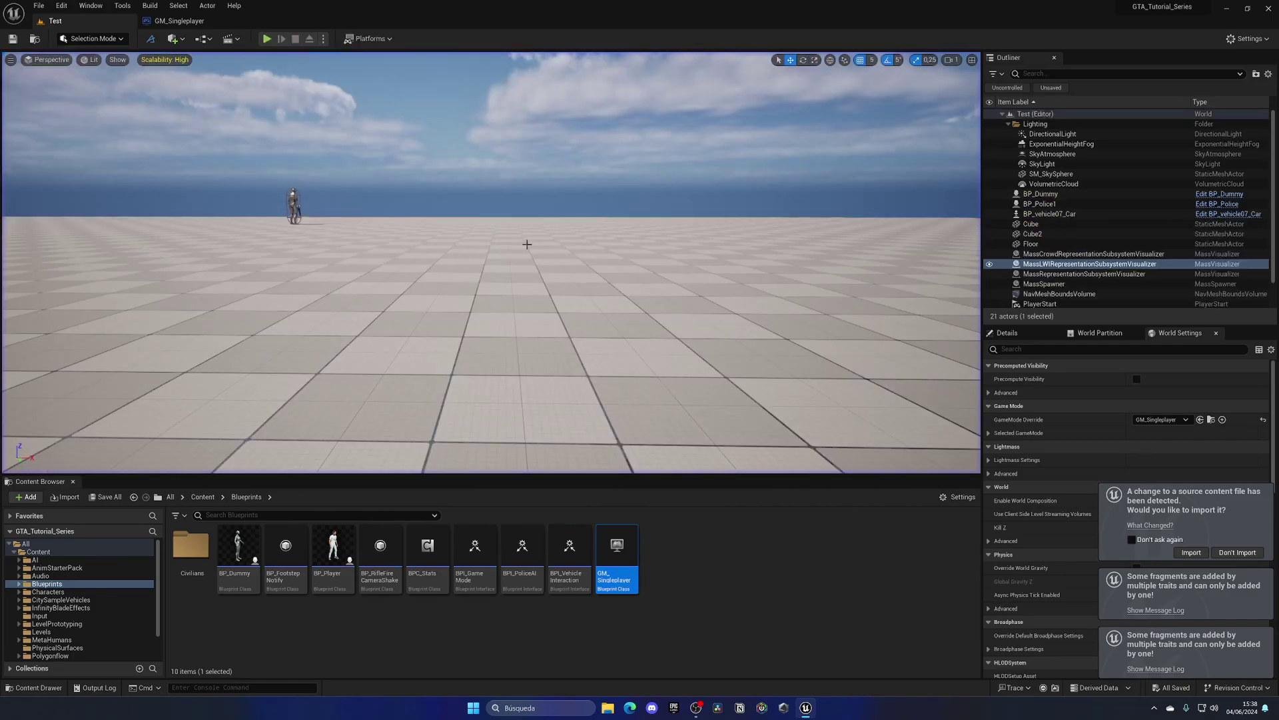
Adjust the Test level viewport to show the car, characters and lights.
right_click_drag(539, 291, 660, 200)
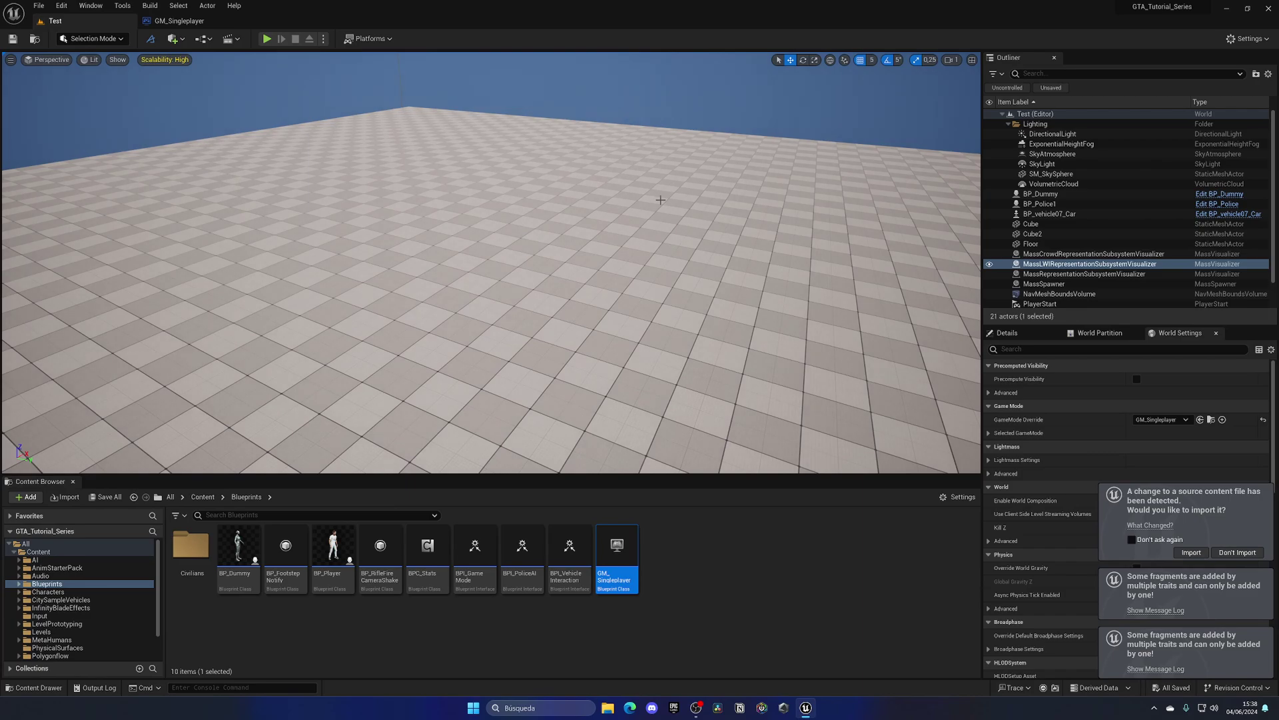
scroll(660, 200, "down", 3)
scroll(660, 200, "down", 3)
scroll(661, 200, "down", 3)
scroll(661, 200, "down", 2)
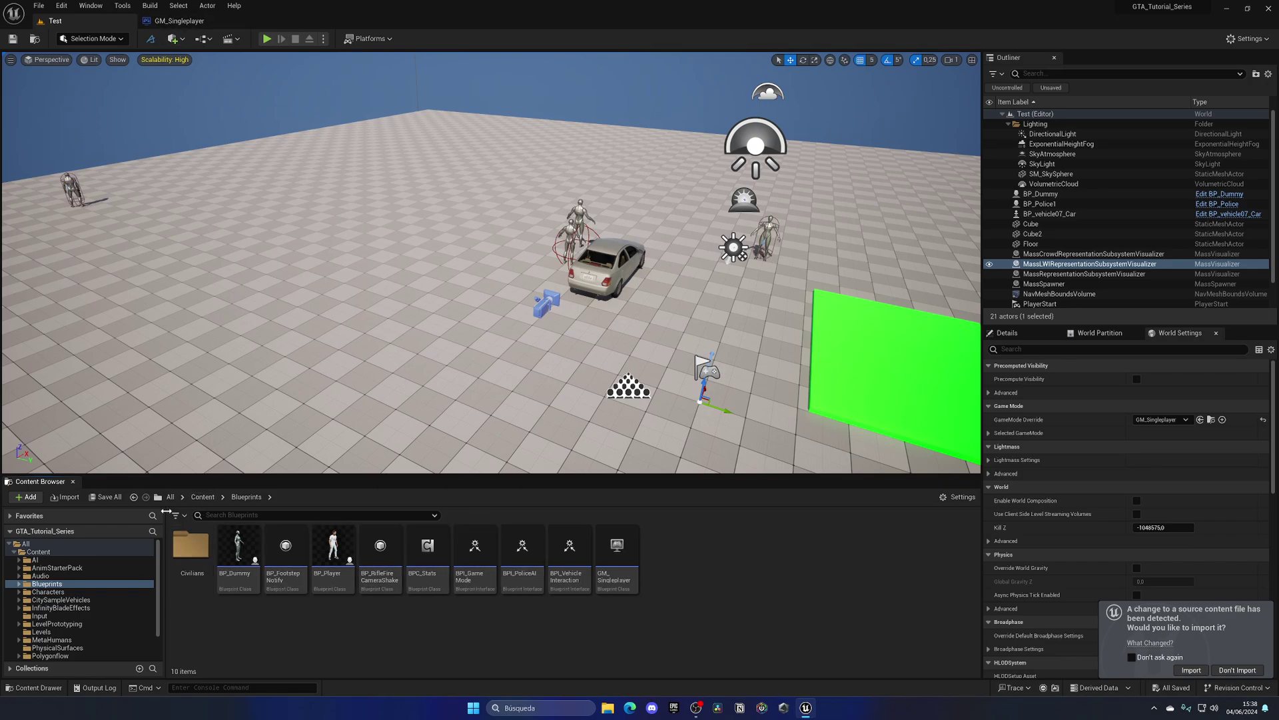
Open BP_Police from AI > Police and bring its Chase Player logic into view.
left_click(202, 496)
double_click(192, 545)
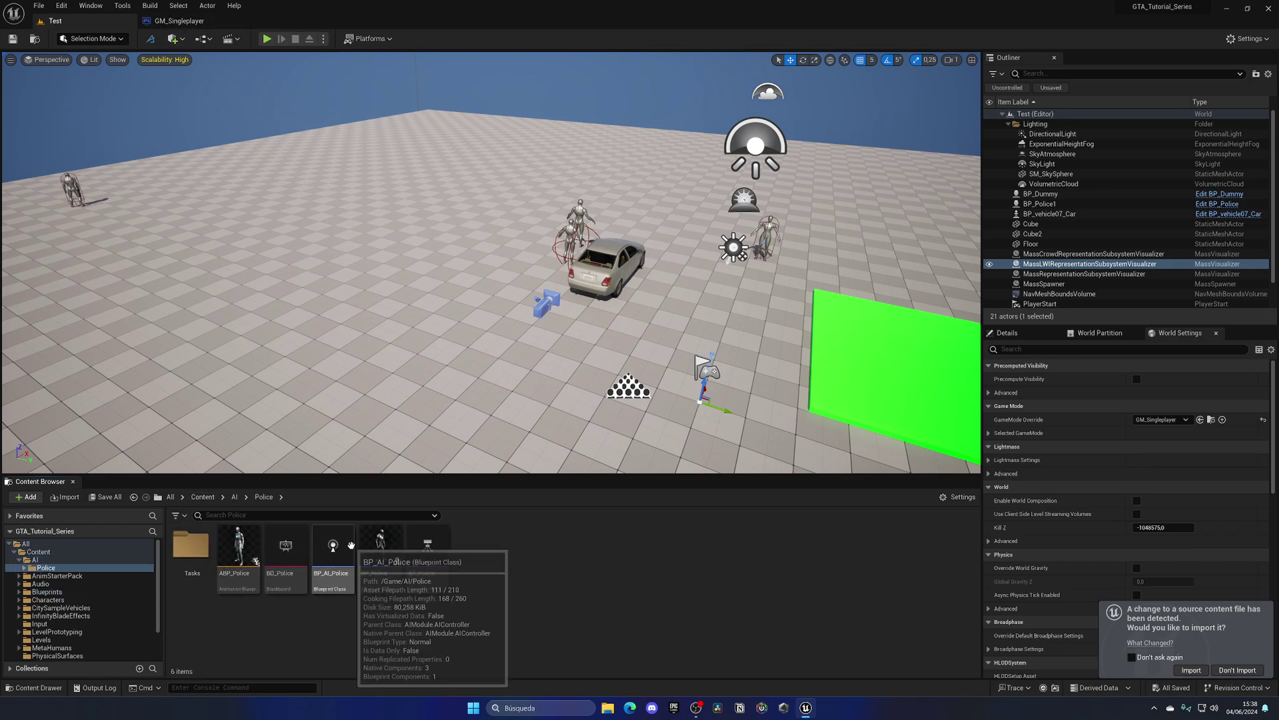
double_click(380, 547)
scroll(589, 302, "down", 2)
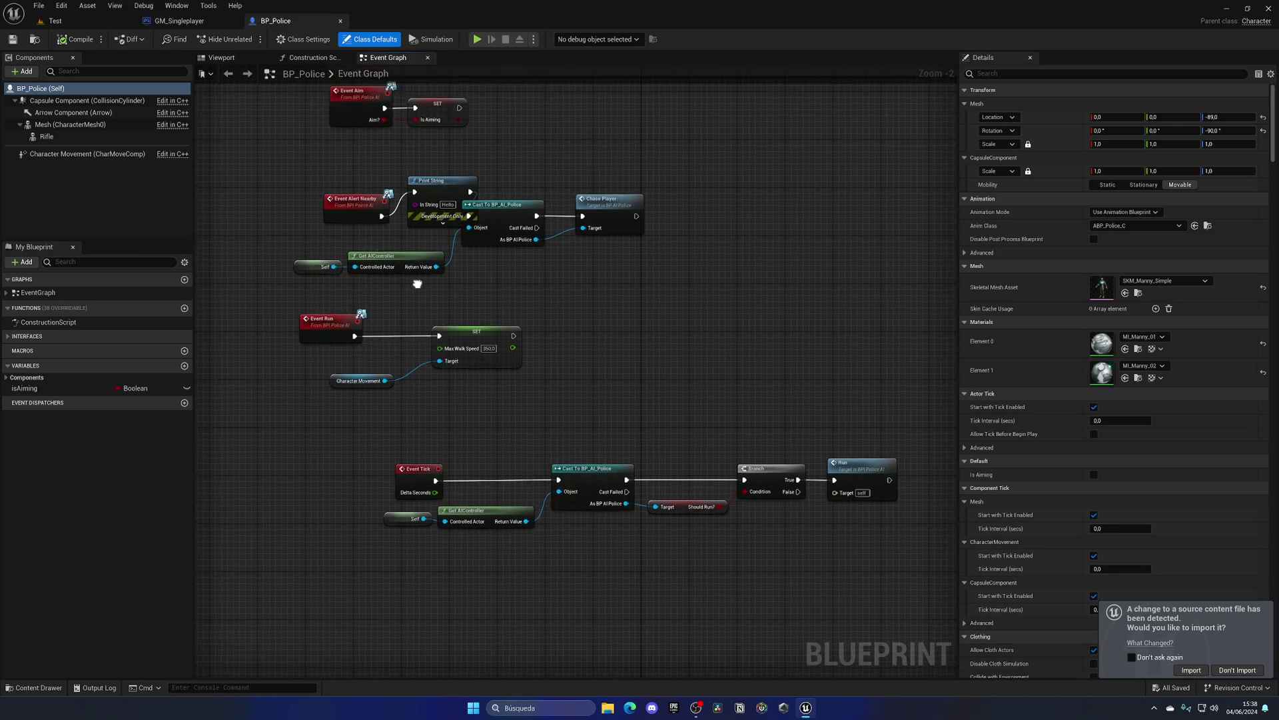
scroll(557, 222, "up", 2)
right_click_drag(557, 222, 484, 255)
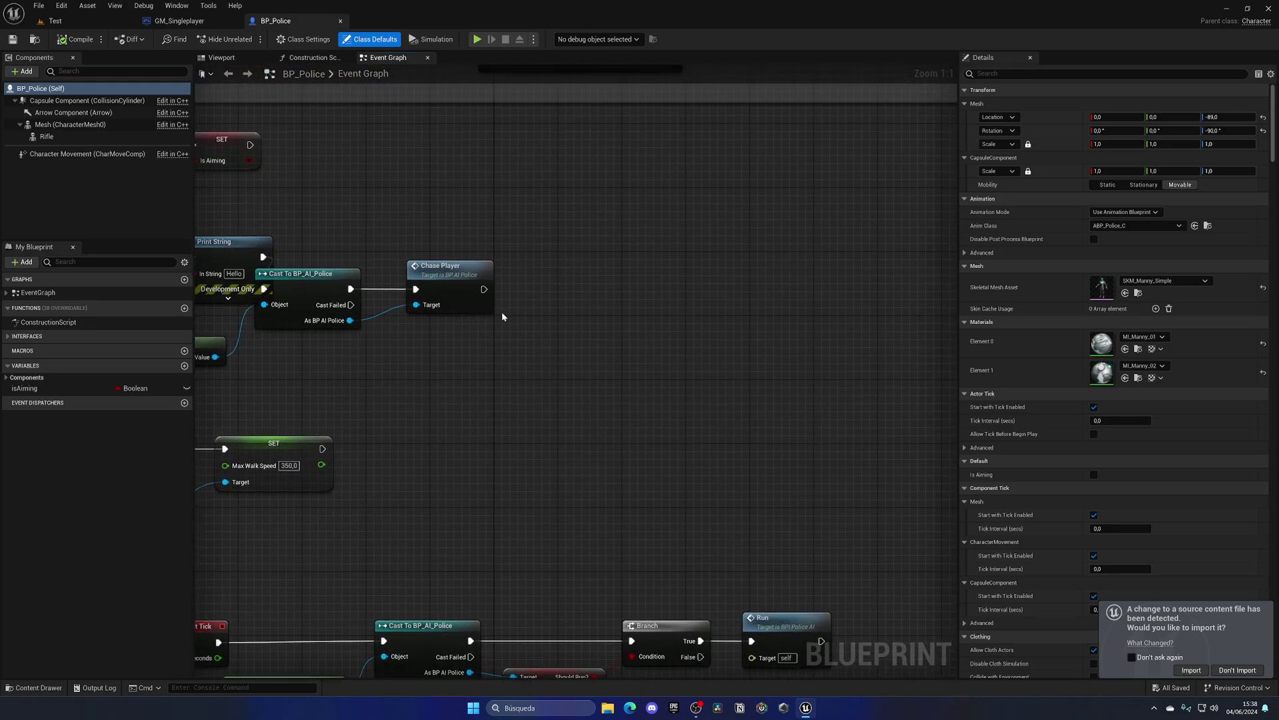
Add a Play Sound at Location node after Chase Player using Police_Grunt.
left_click_drag(537, 290, 545, 289)
type("play sound")
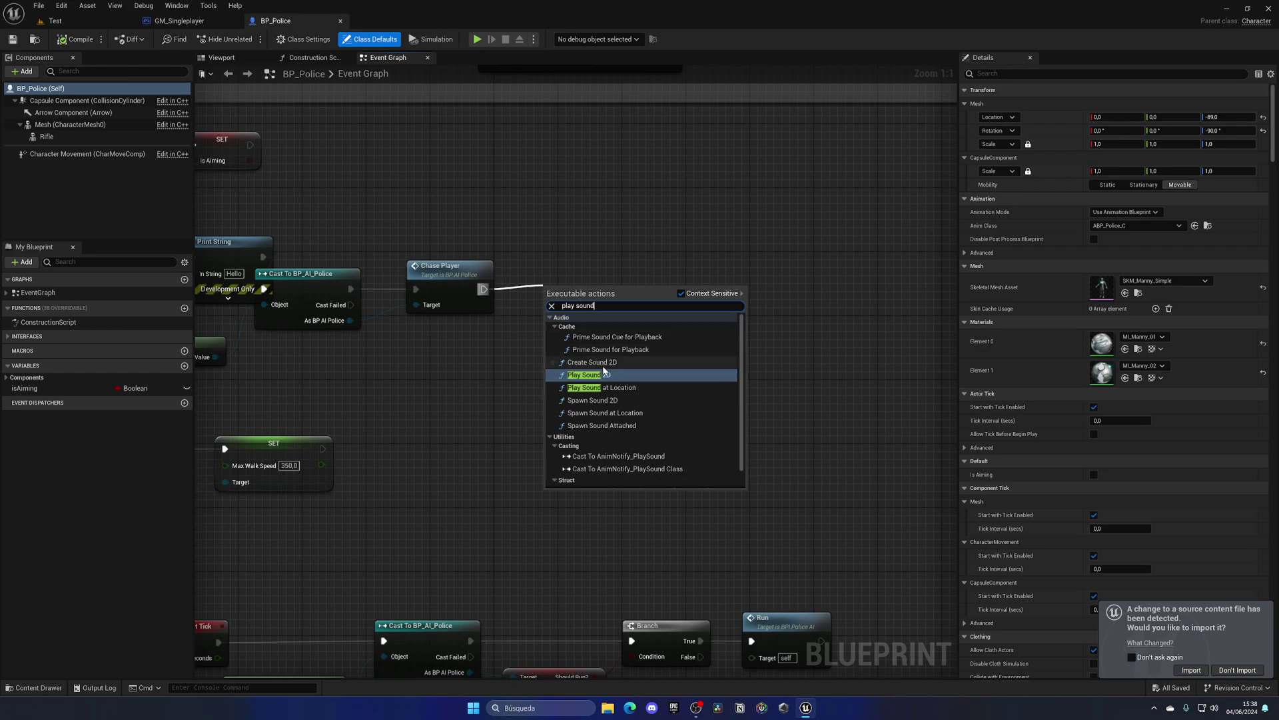
left_click(604, 387)
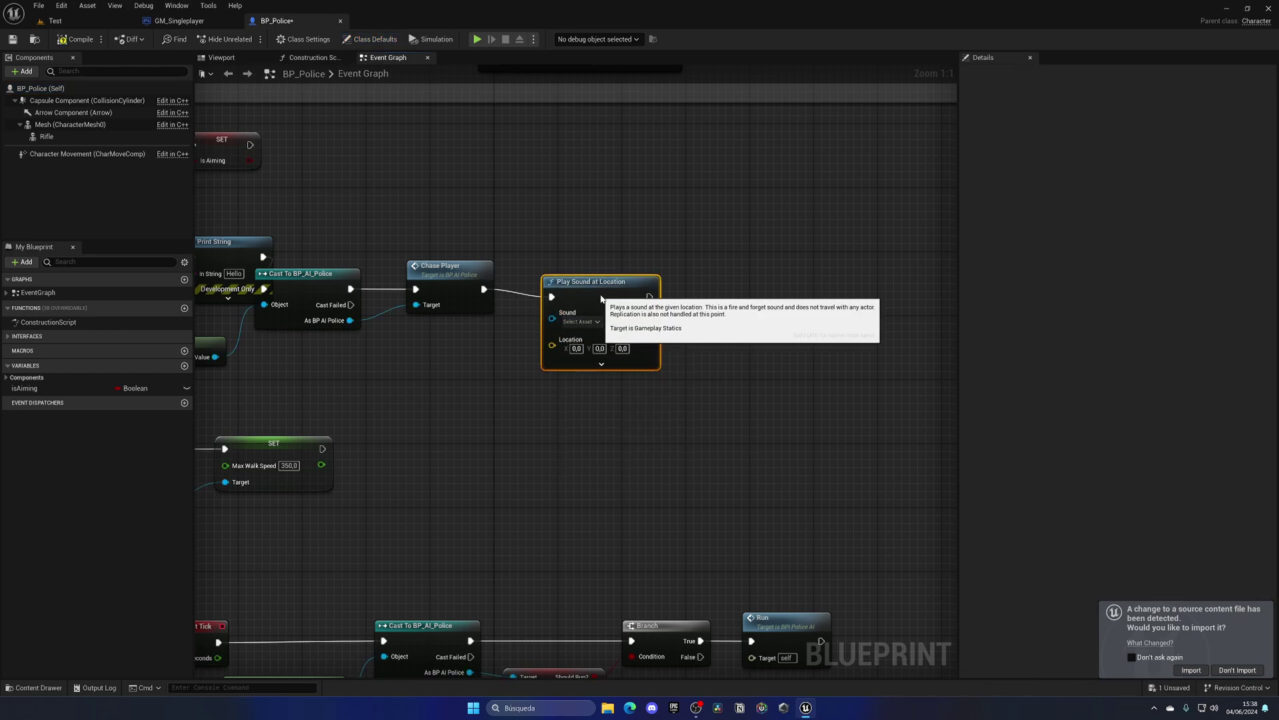
left_click(589, 314)
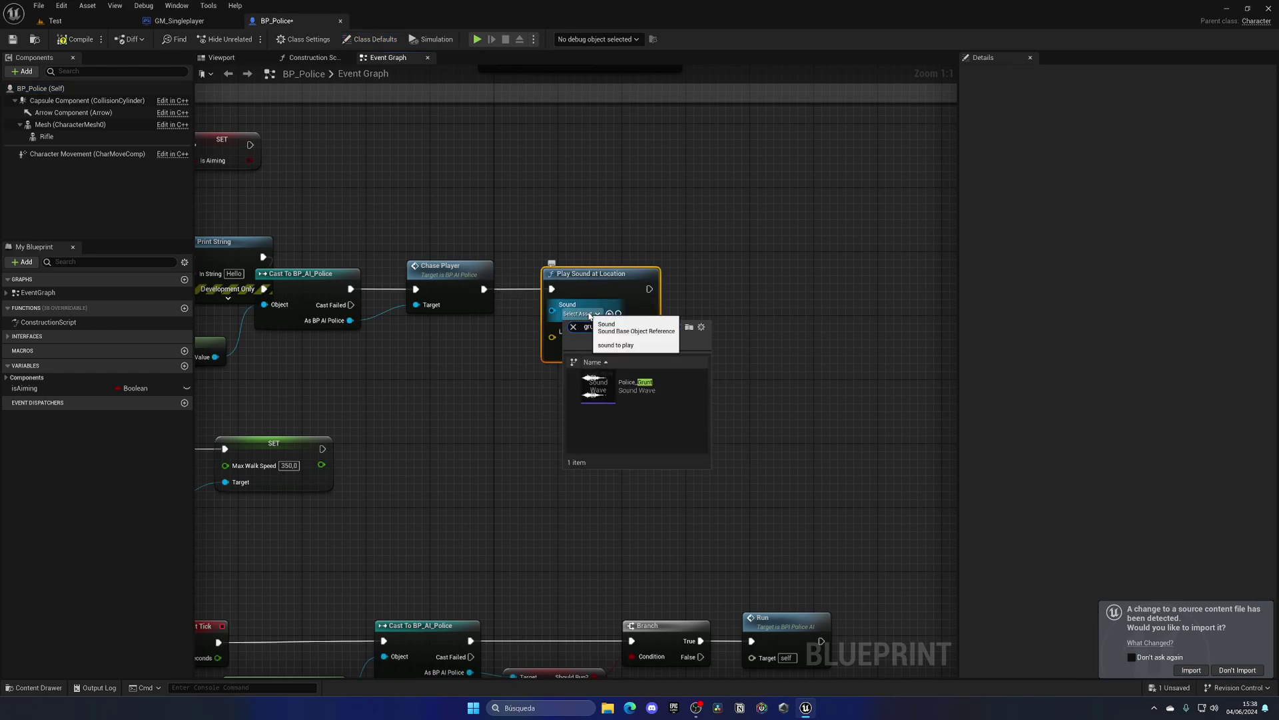
left_click(626, 386)
Feed Get Actor Location into the sound's Location and set Volume Multiplier to 0.8.
left_click_drag(551, 337, 416, 374)
type("get actor loca")
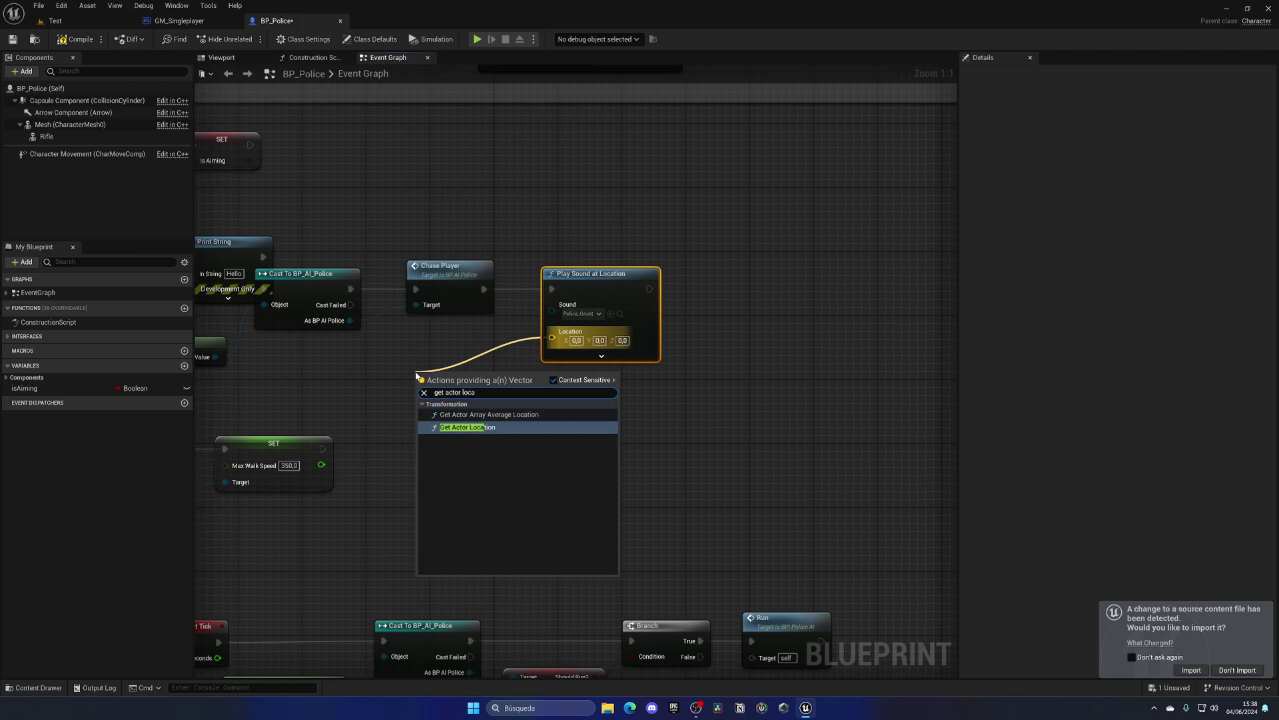
left_click(466, 427)
left_click(584, 345)
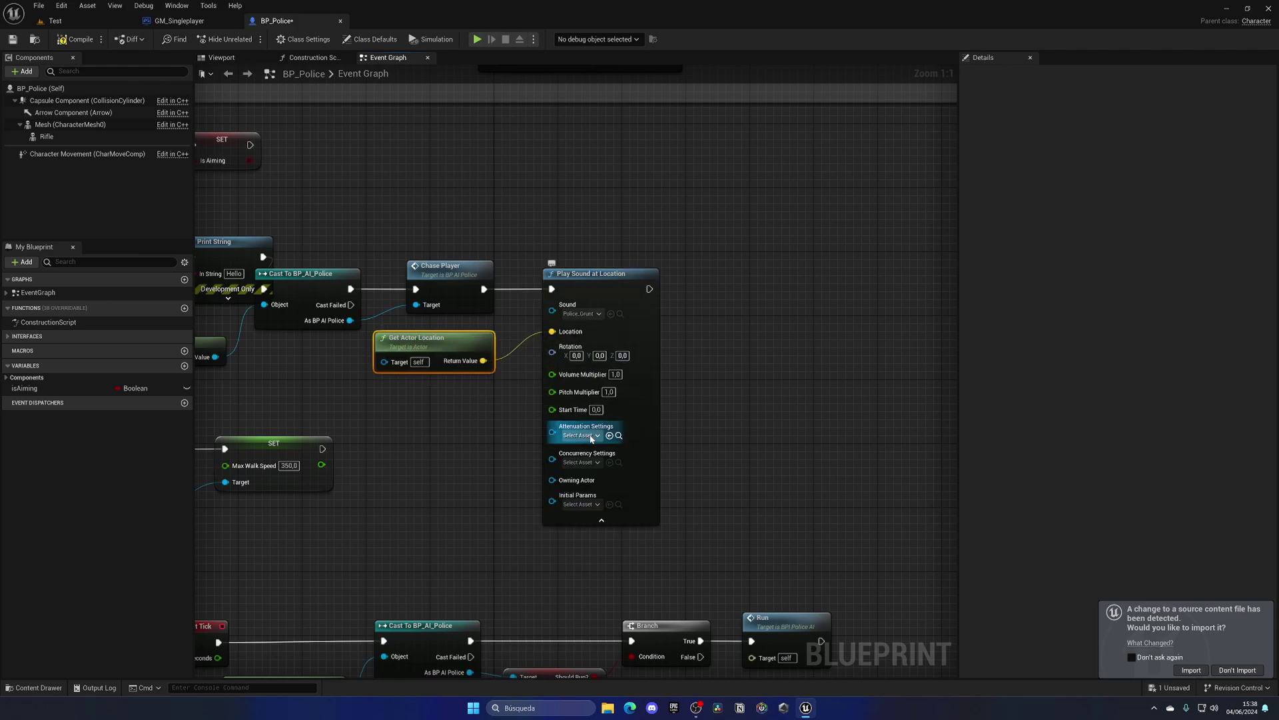
left_click(601, 520)
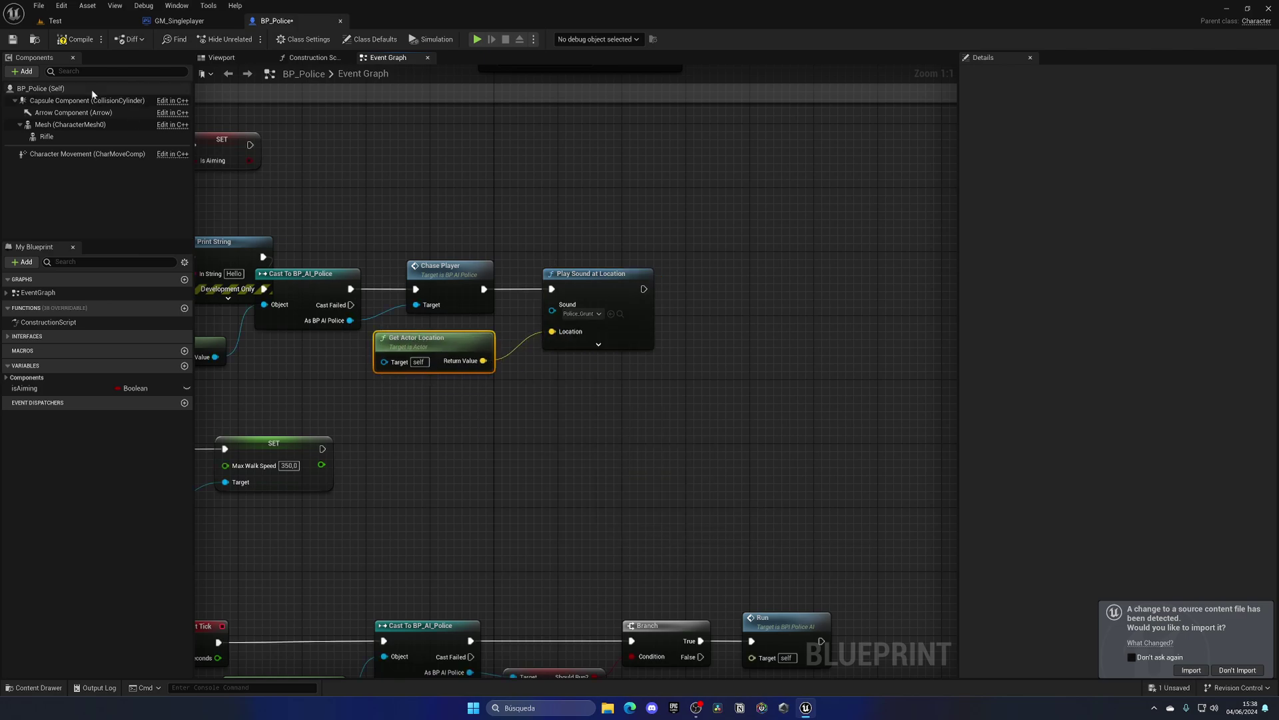
left_click(599, 345)
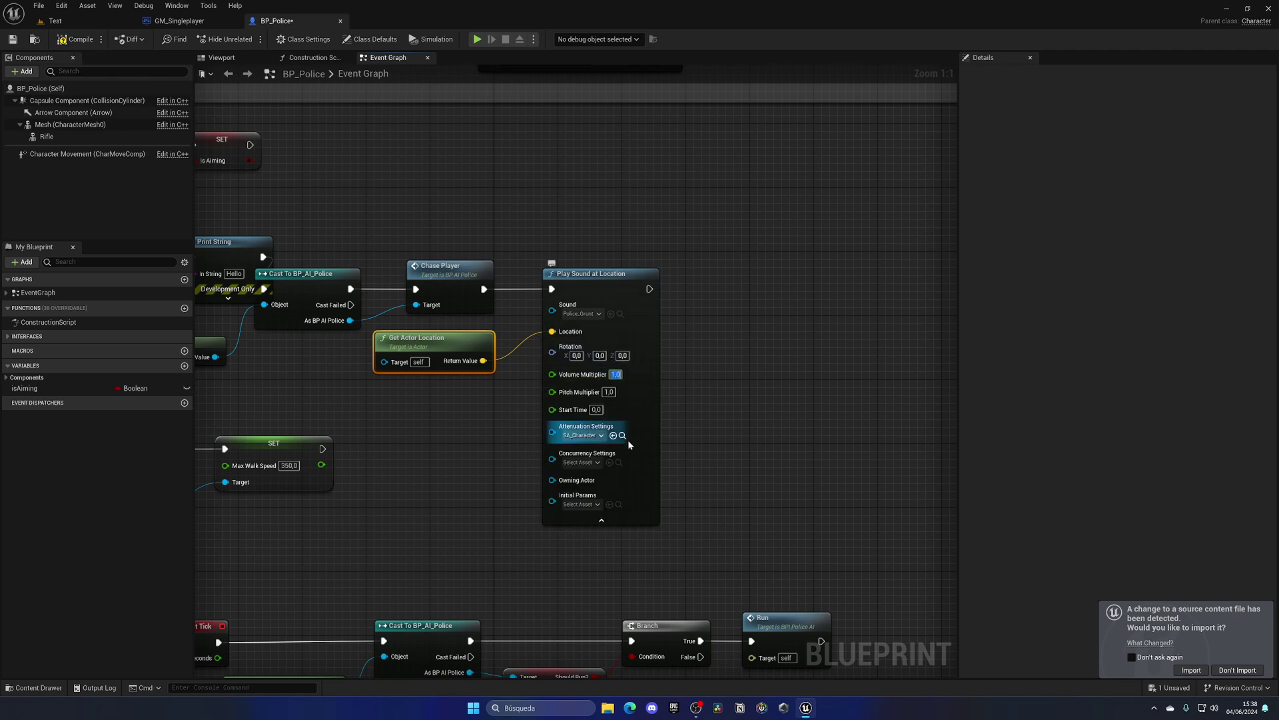
key("BackSpace")
left_click(693, 455)
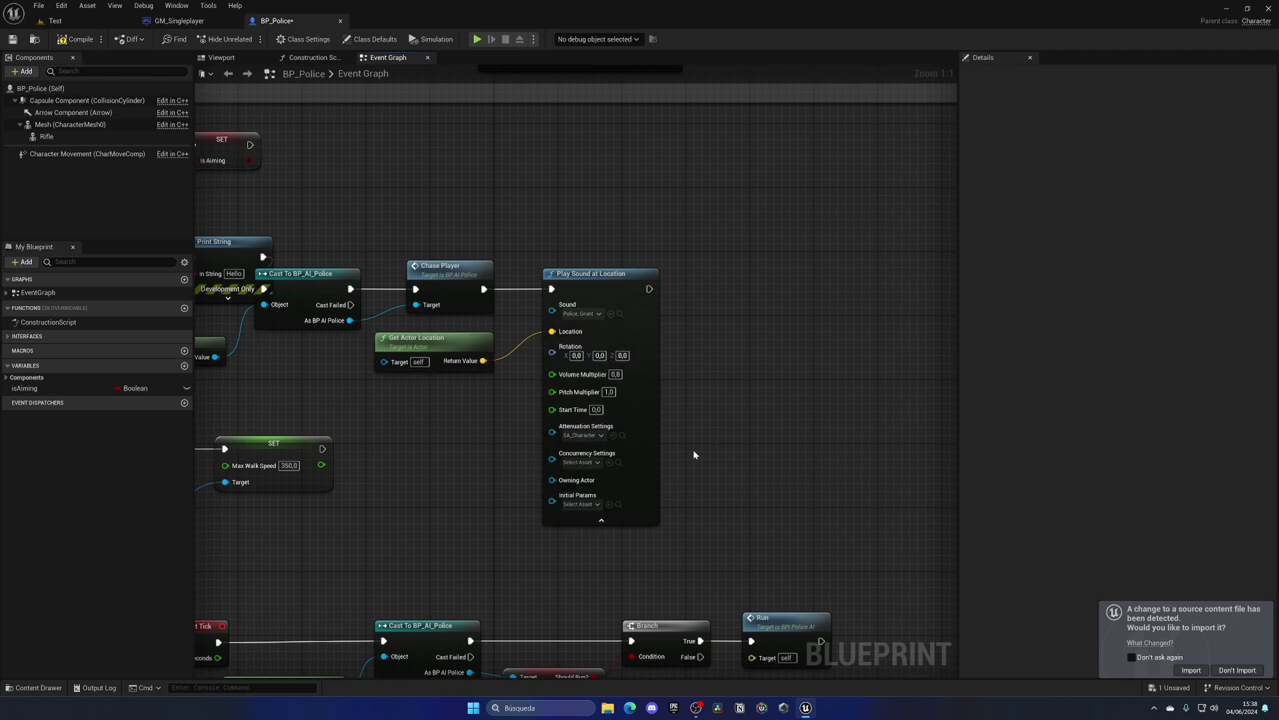
left_click(618, 522)
Save all changes, then playtest the Test level and stop it with Escape.
key("ctrl+s")
left_click(55, 20)
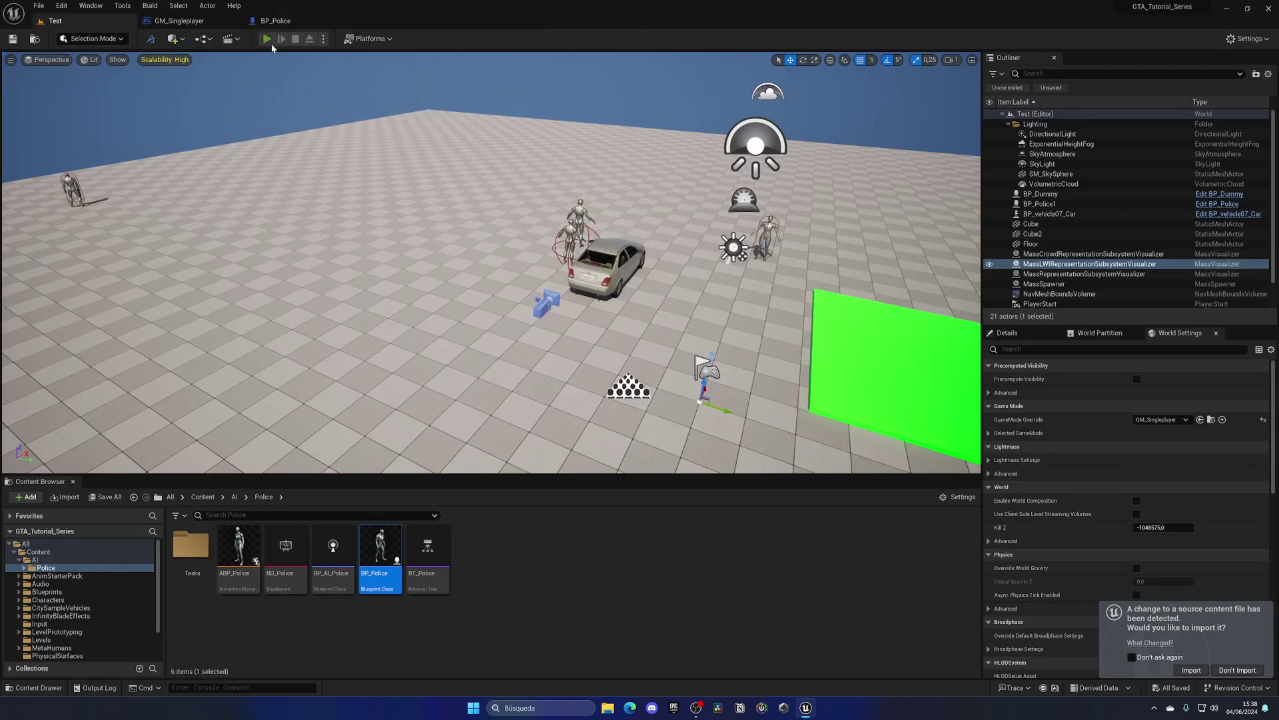
left_click(267, 39)
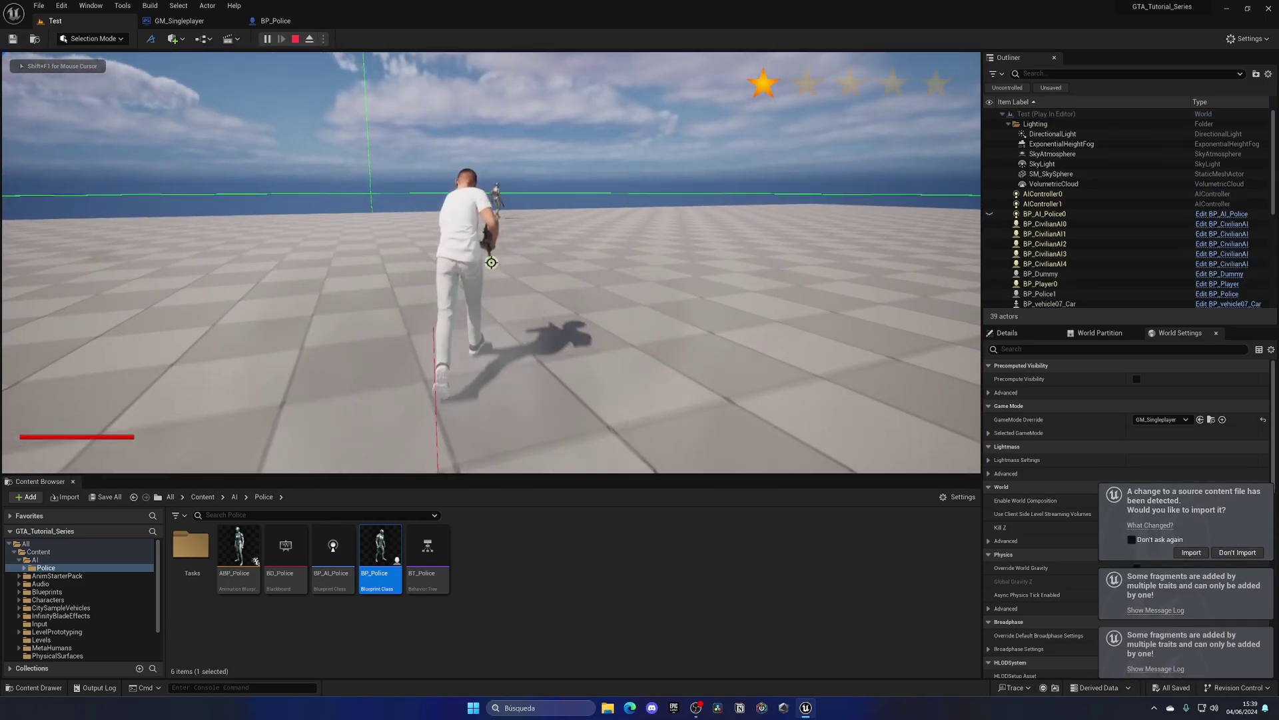
key("Escape")
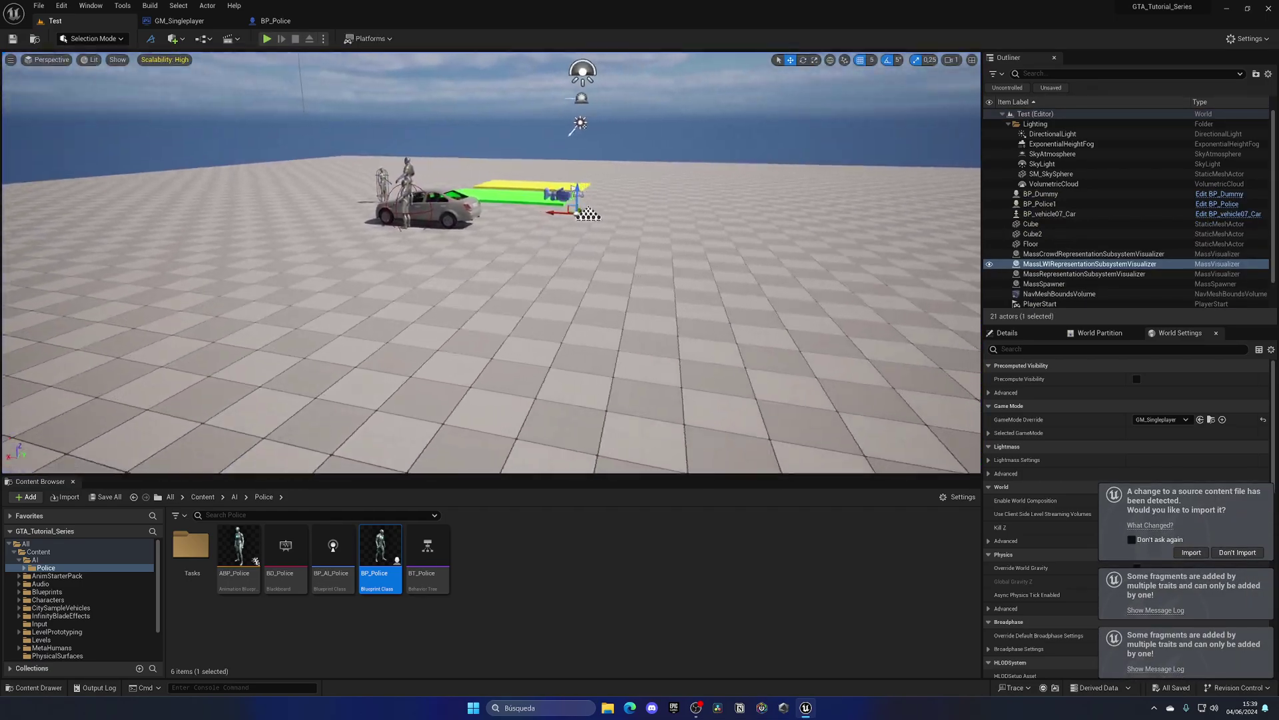
In BP_Police, select the Play Sound at Location and Get Actor Location nodes and cut them.
left_click(265, 22)
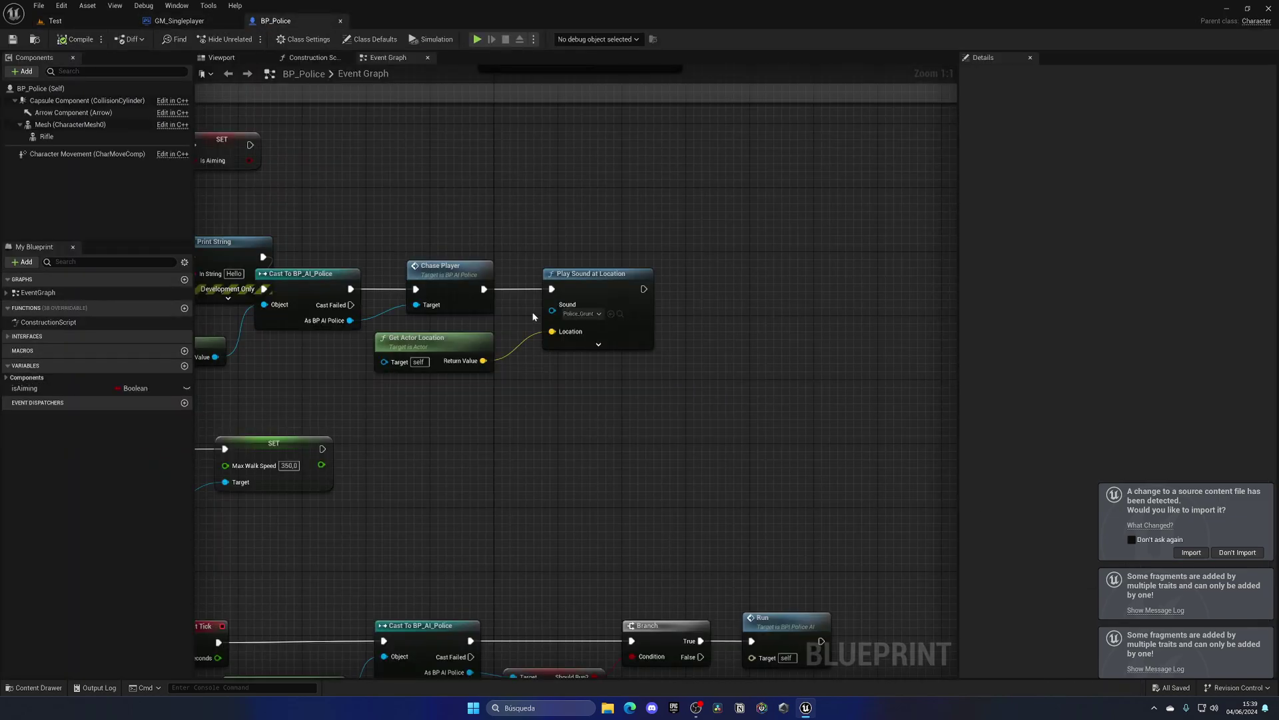
left_click_drag(618, 411, 617, 411)
scroll(618, 400, "down", 2)
scroll(619, 367, "down", 2)
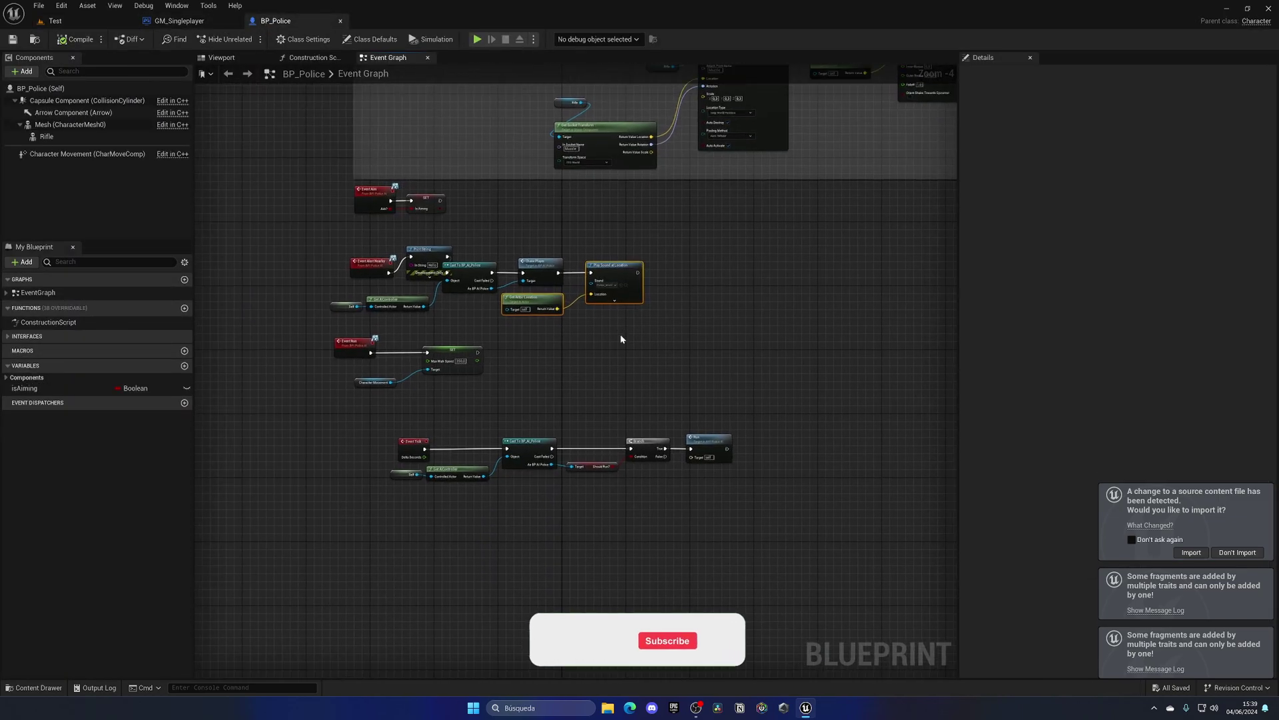
mouse_move(621, 339)
right_mouse_down()
mouse_move(640, 471)
mouse_move(564, 424)
right_mouse_up()
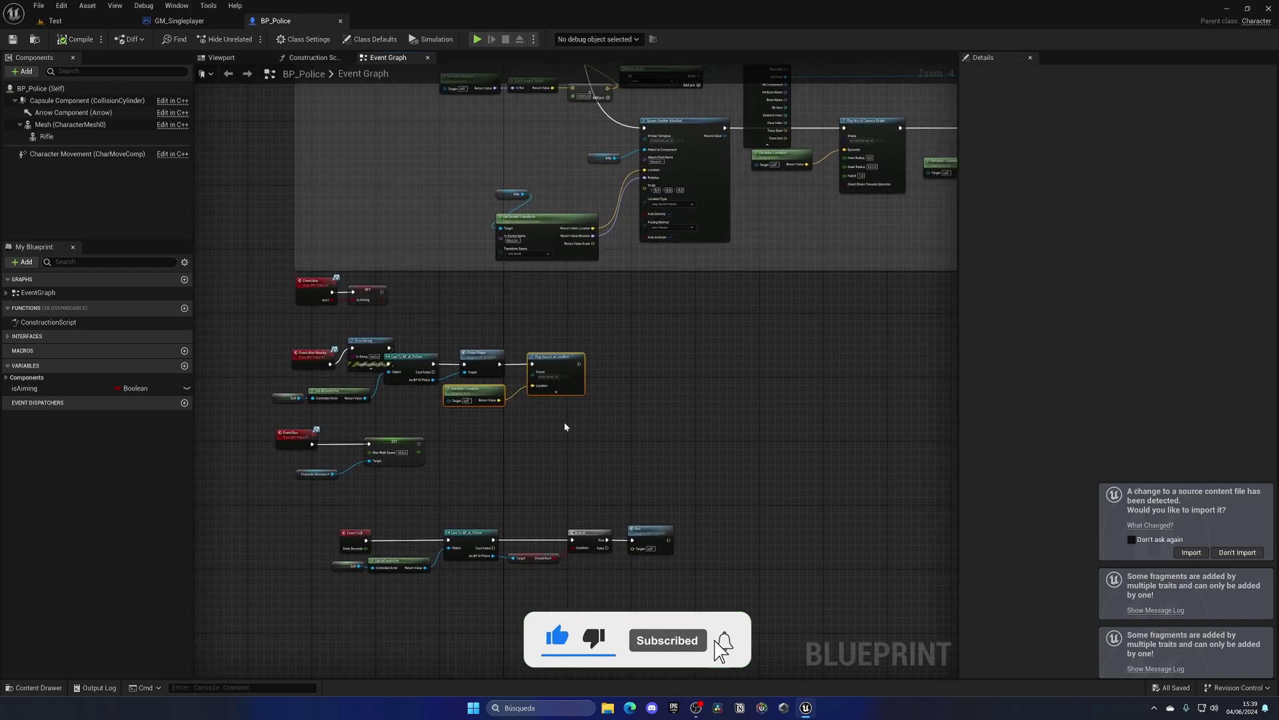
scroll(565, 421, "up", 1)
scroll(504, 374, "up", 1)
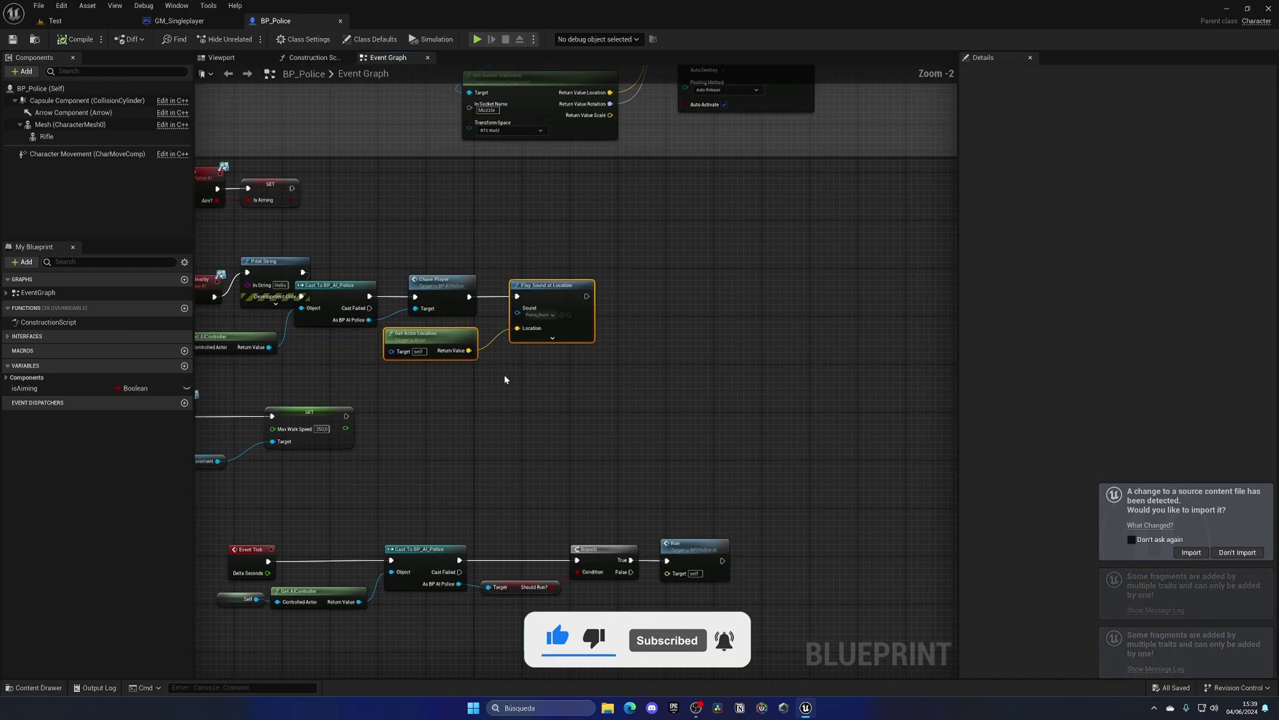
right_click_drag(525, 428, 504, 393)
left_click_drag(426, 296, 585, 331)
key("Delete")
Connect Run to the grunt sound nodes through a new Do Once node.
right_click_drag(634, 466, 495, 401)
key("ctrl+z")
mouse_move(615, 470)
left_mouse_down()
mouse_move(714, 482)
mouse_move(784, 468)
mouse_move(665, 470)
left_mouse_up()
type("do once")
key("Return")
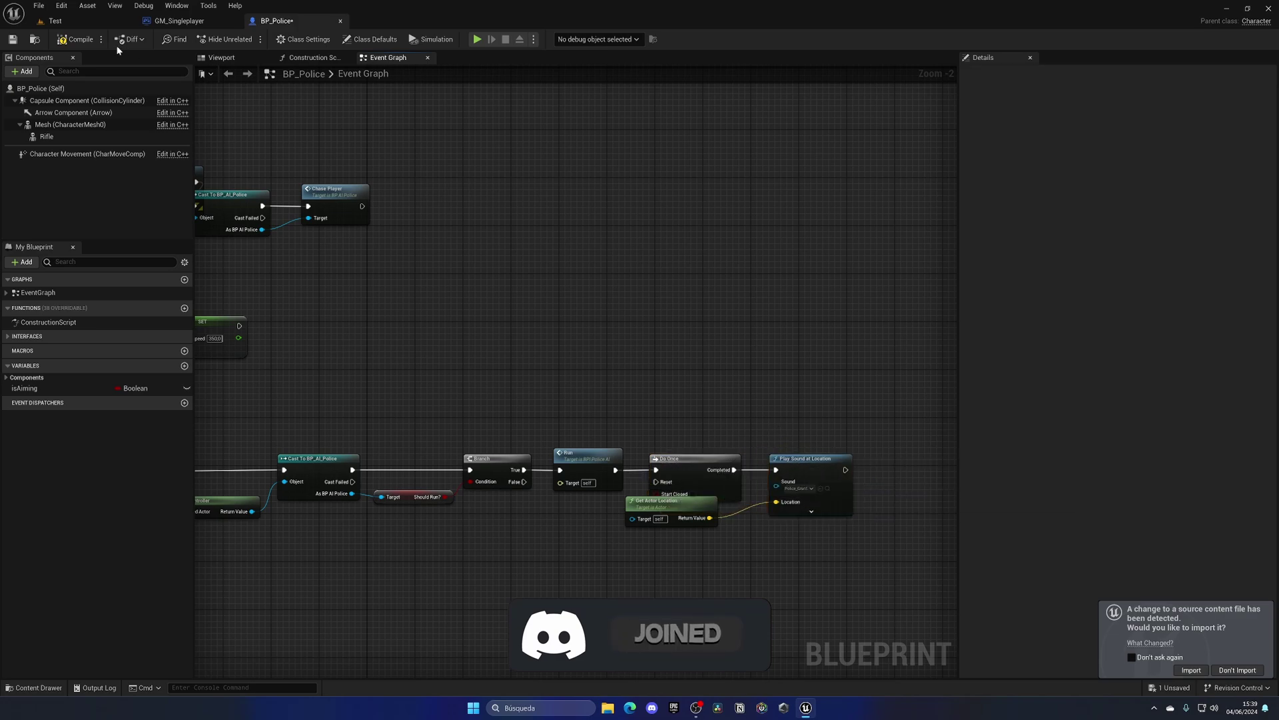
scroll(505, 386, "down", 3)
Run another playtest of the Test level with police chasing, then end it.
left_click(122, 24)
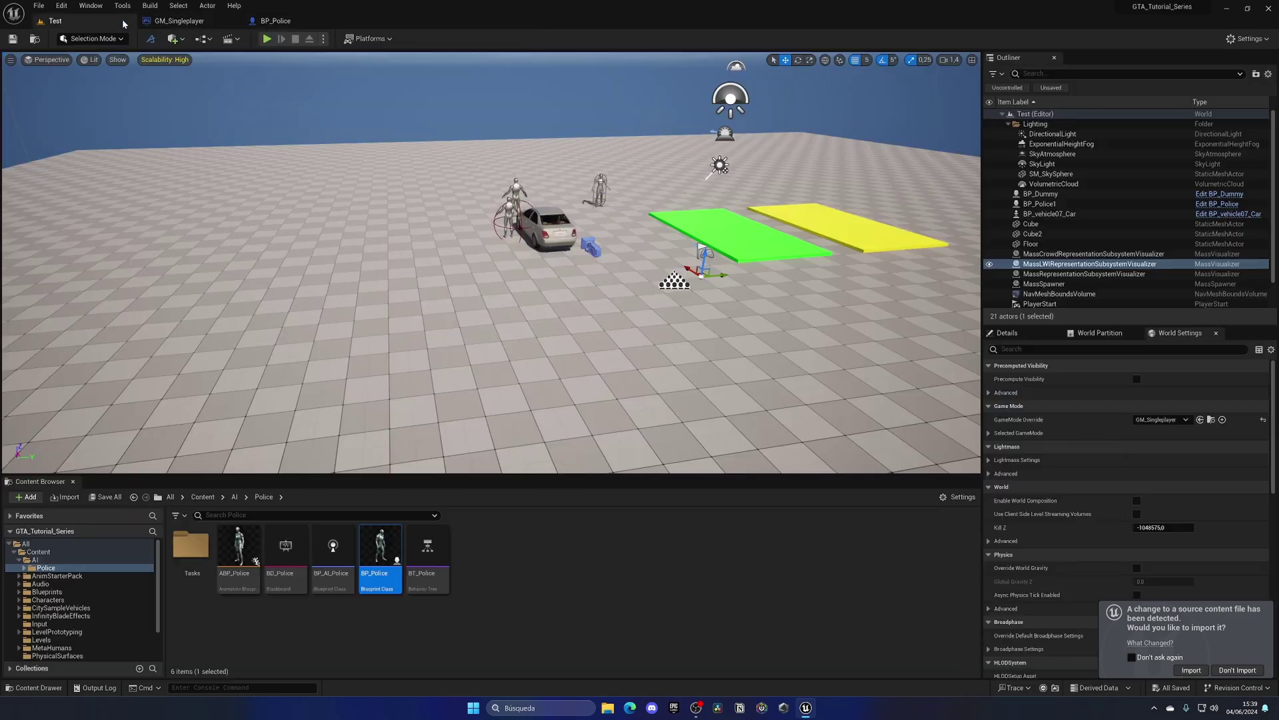
left_click(266, 40)
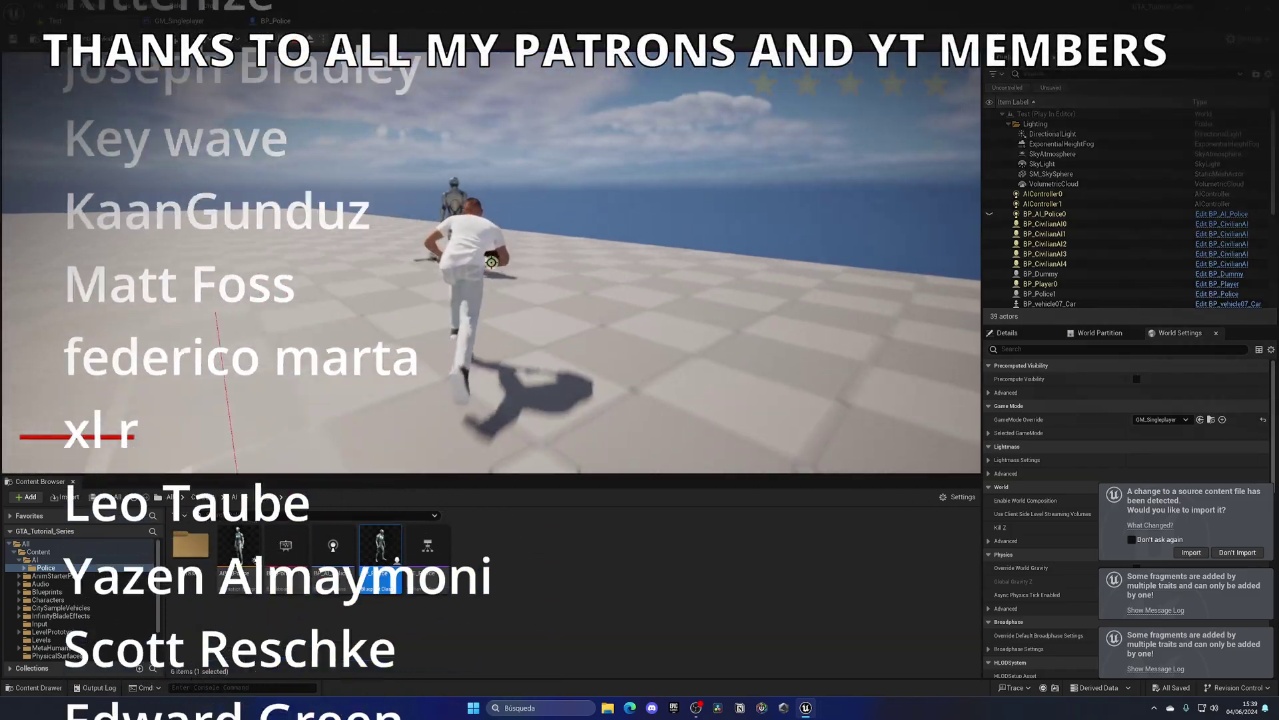
key("Escape")
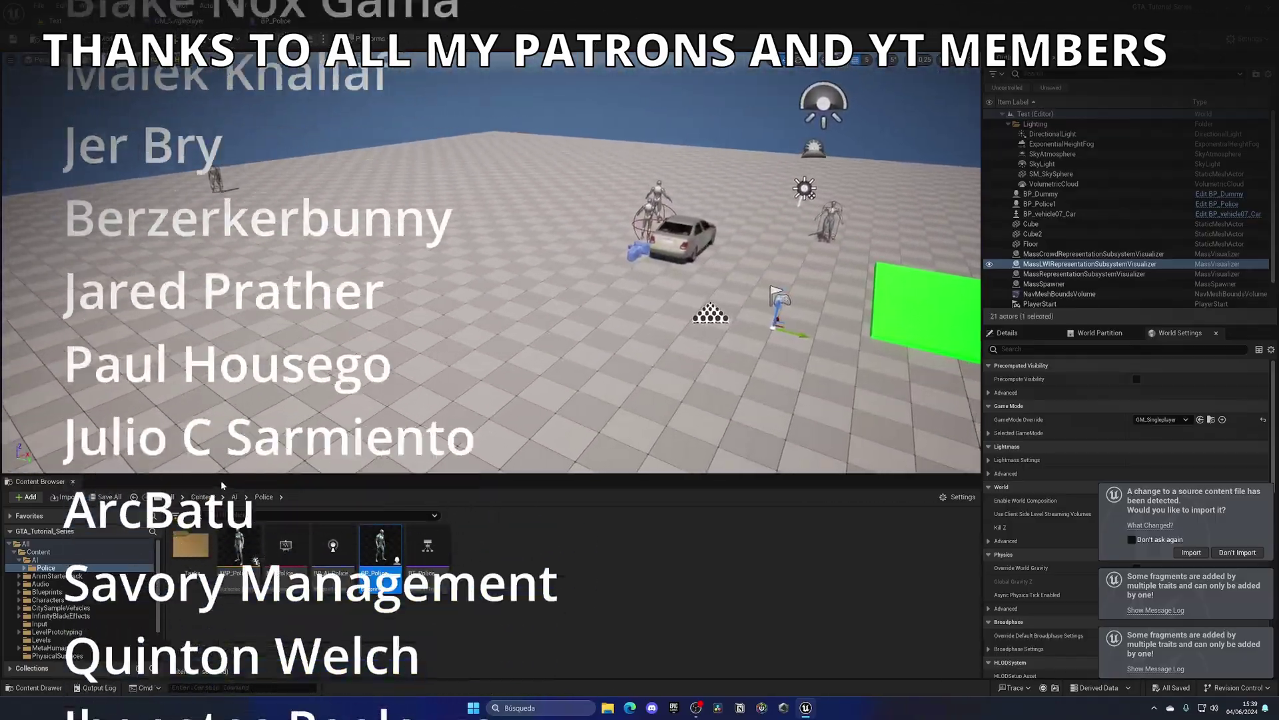